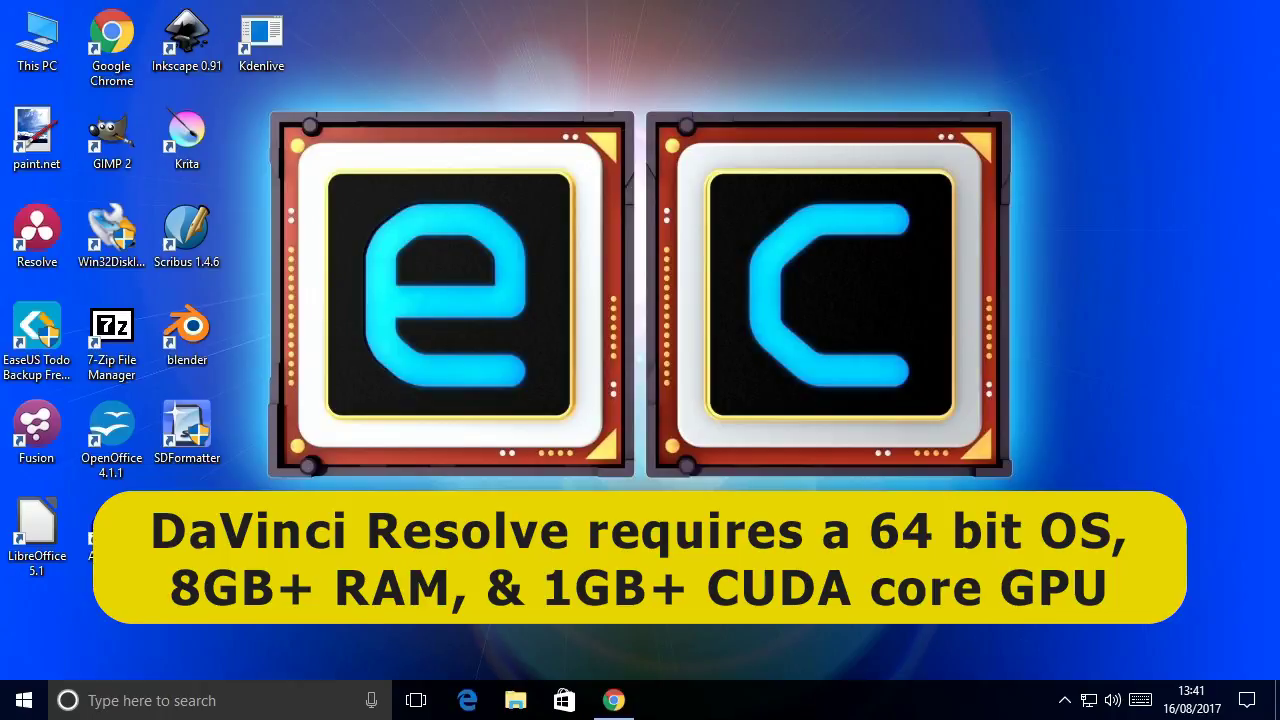
- On the Blackmagic products page, scroll down and open the DaVinci Resolve 14 Public Beta page
{"action": "left_click", "coordinate": [614, 701]}
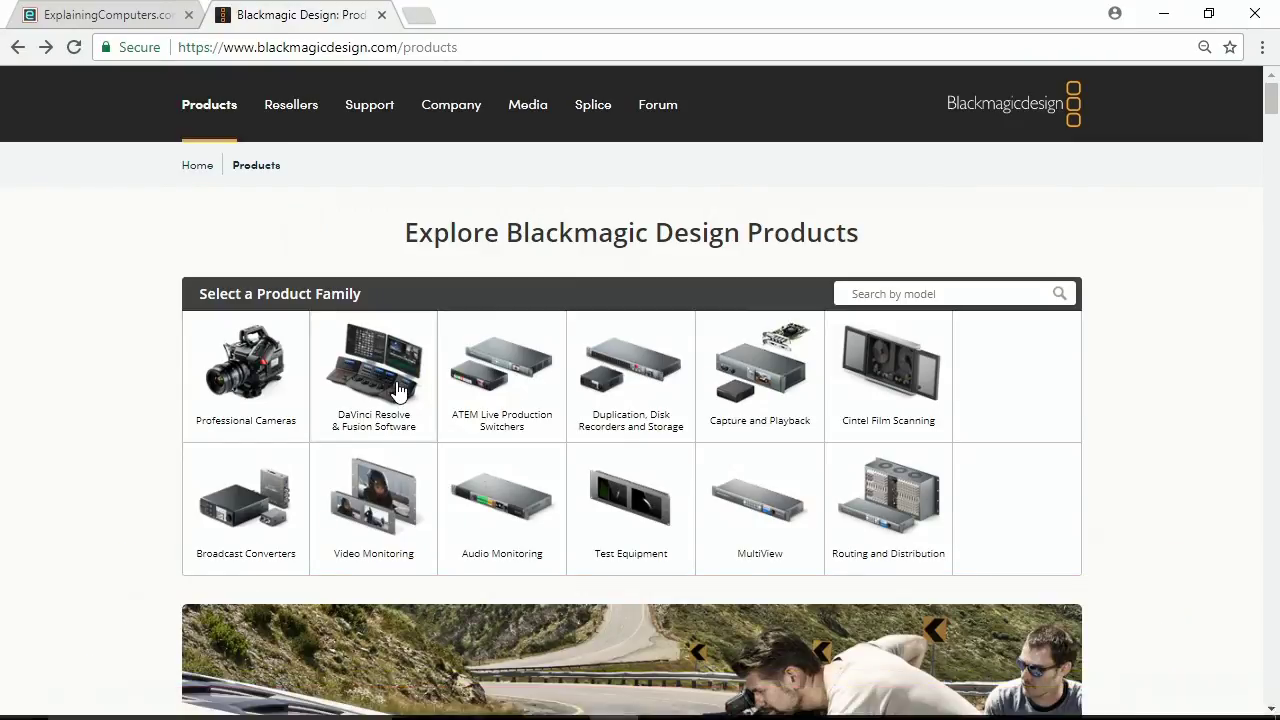
{"action": "scroll", "coordinate": [398, 392], "scroll_direction": "down", "scroll_amount": 5}
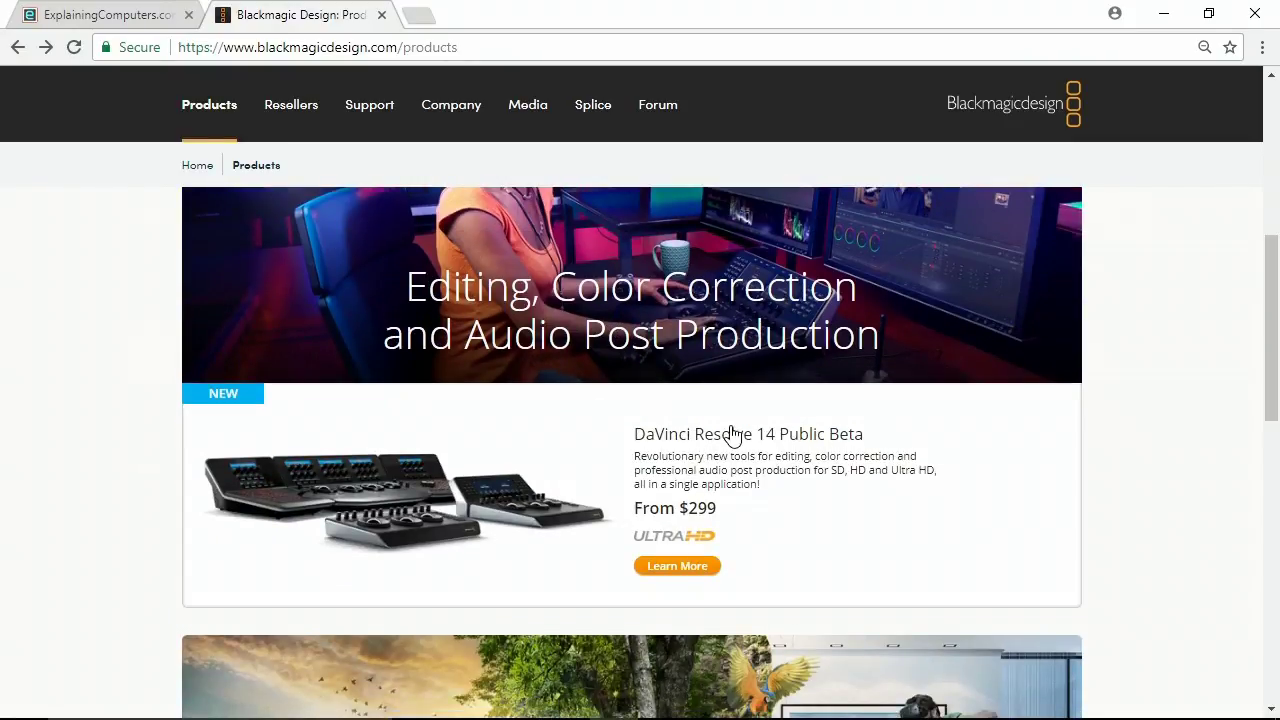
{"action": "left_click", "coordinate": [734, 437]}
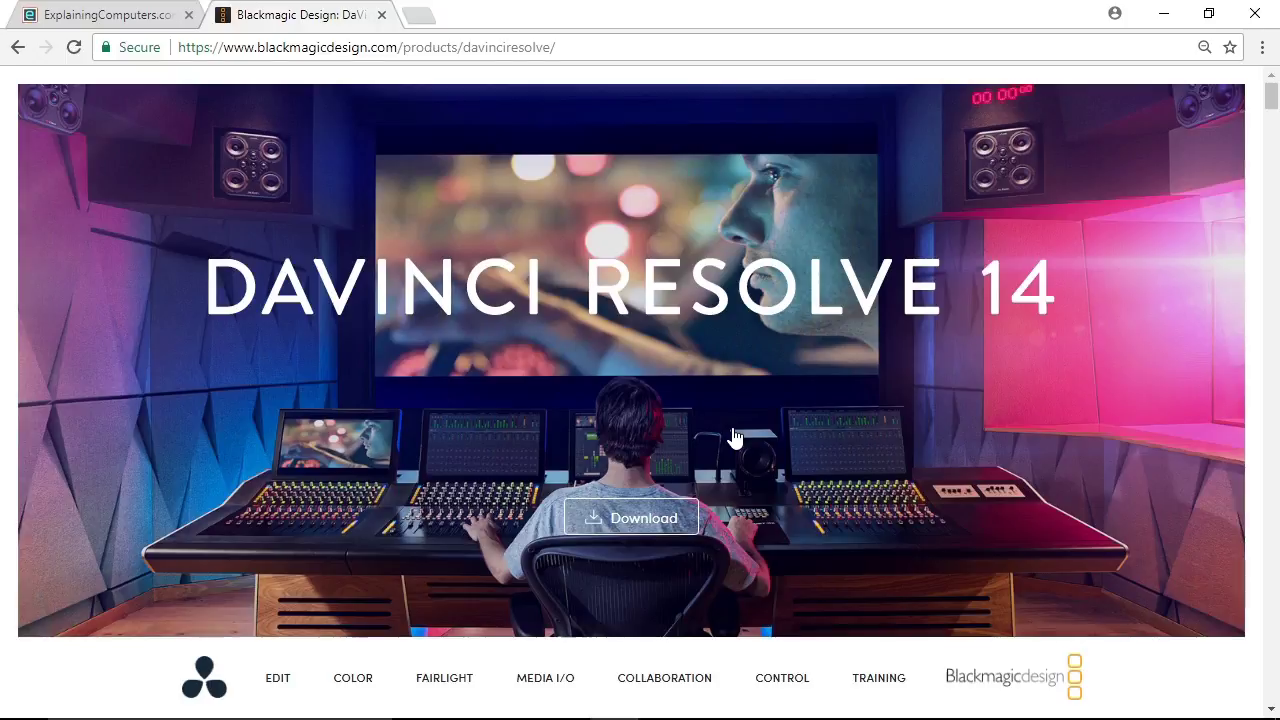
- Open the DaVinci Resolve 14 download options and reveal the Mac OS X, Windows and Linux buttons
{"action": "left_click", "coordinate": [657, 519]}
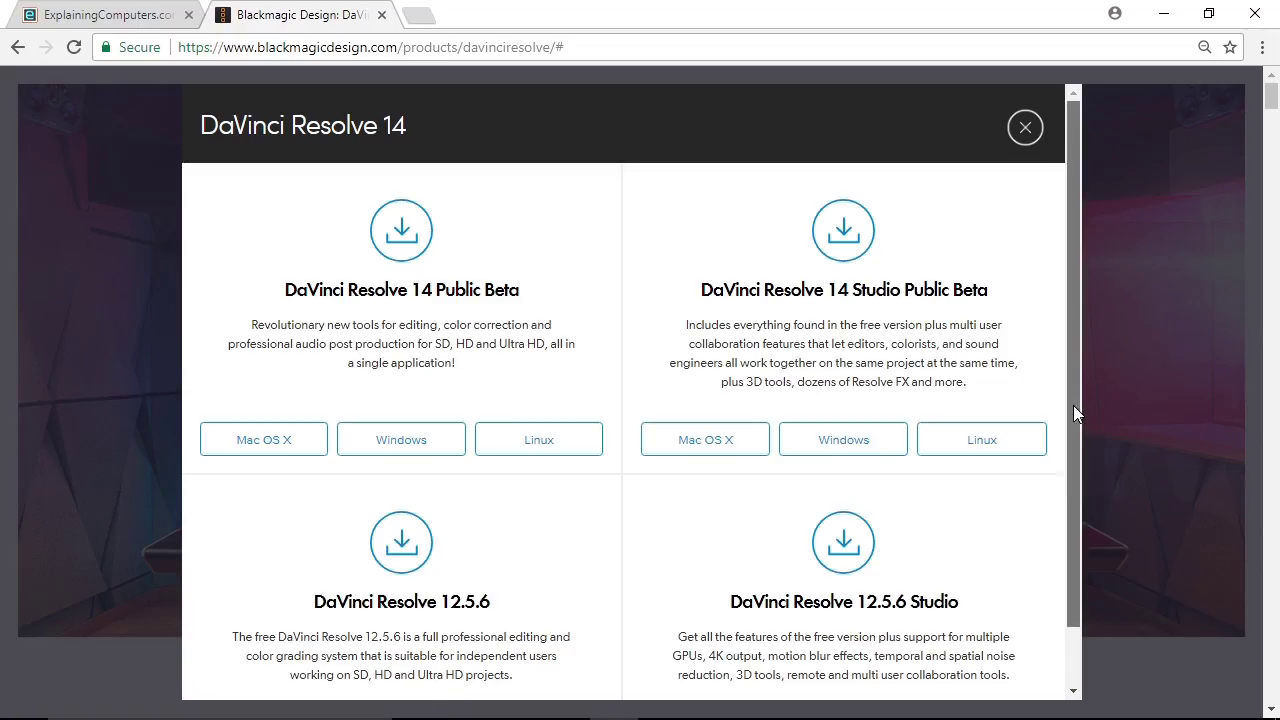
{"action": "scroll", "coordinate": [1074, 408], "scroll_direction": "down", "scroll_amount": 1}
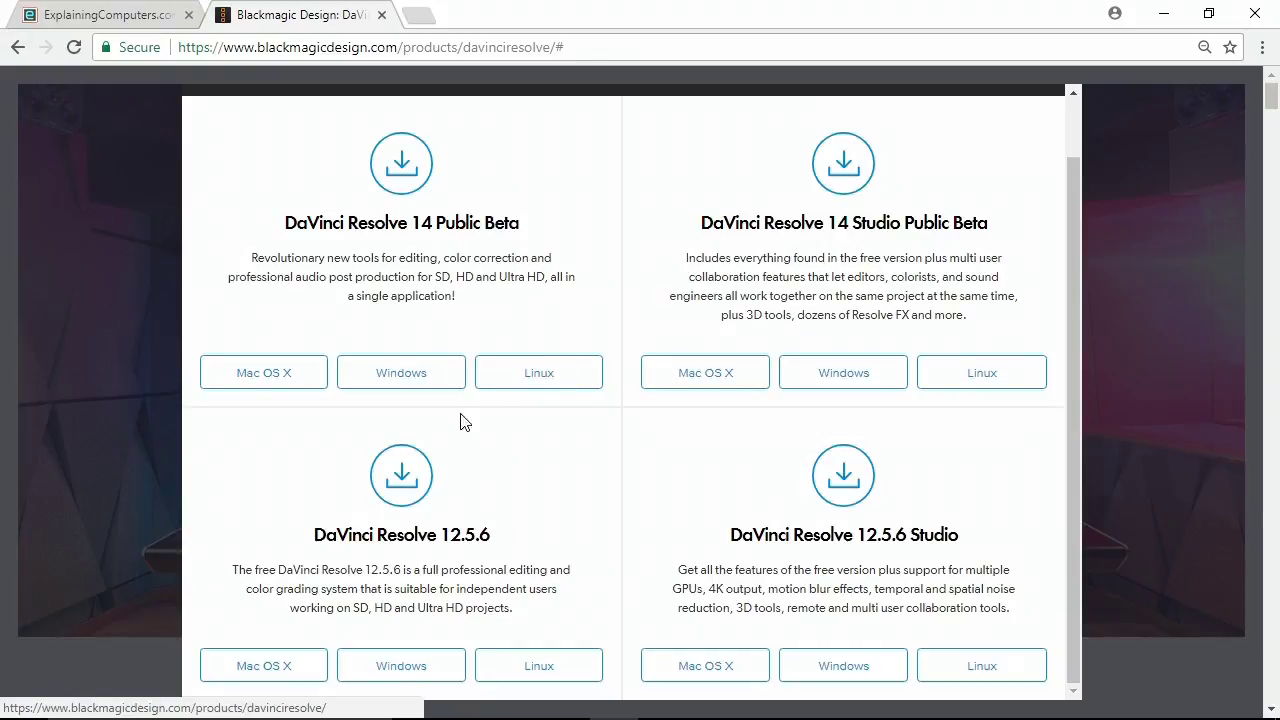
- Choose the Windows download of DaVinci Resolve 14 Public Beta and scroll its registration form
{"action": "left_click", "coordinate": [392, 370]}
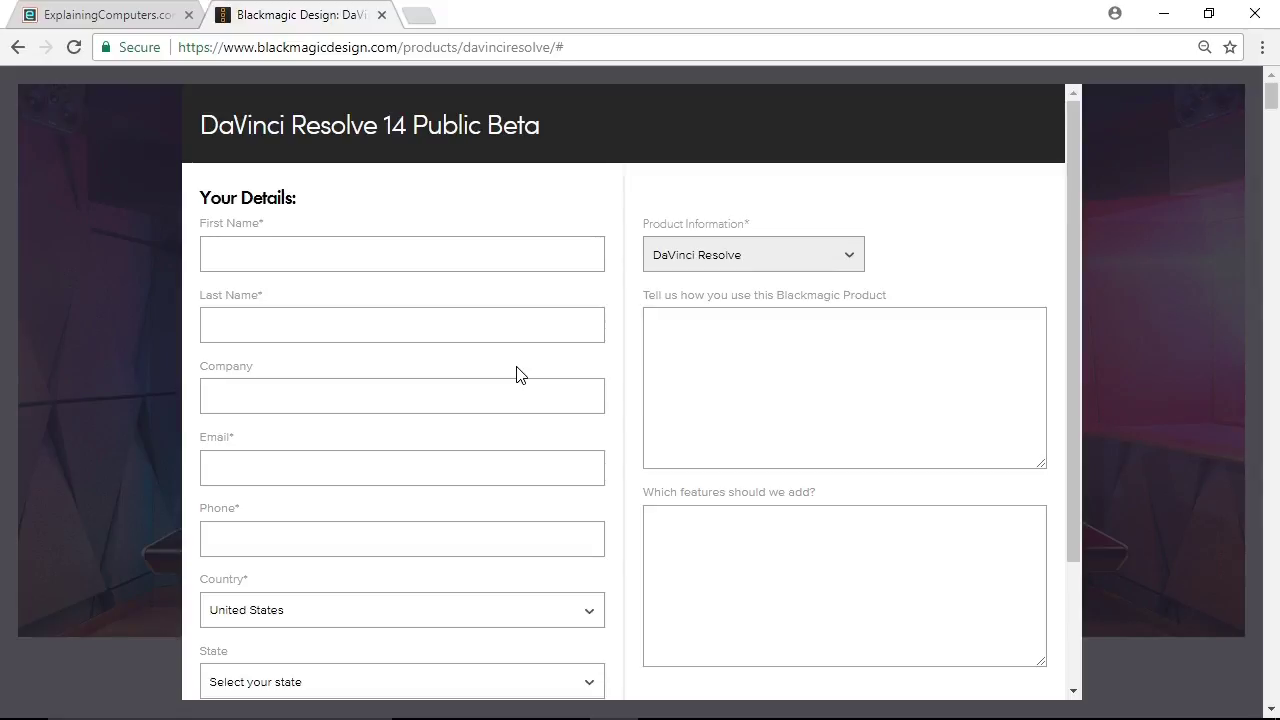
{"action": "left_click_drag", "start_coordinate": [1076, 424], "coordinate": [1074, 560]}
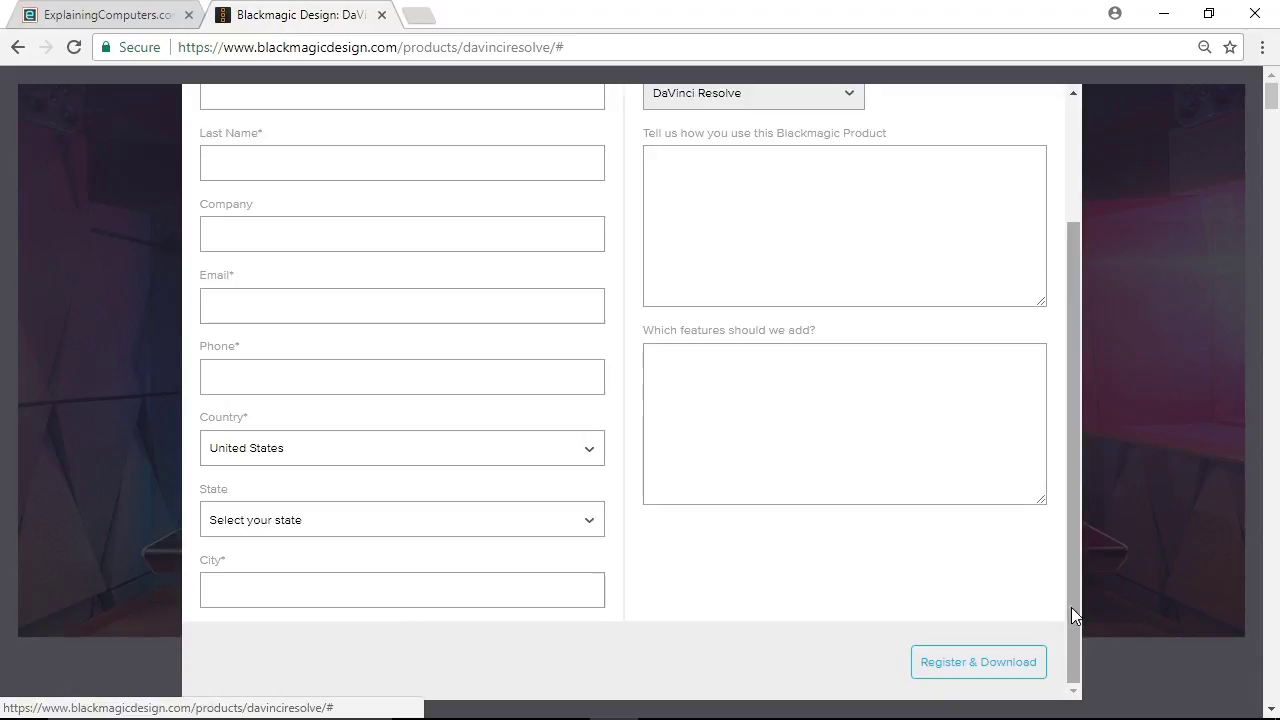
{"action": "left_click_drag", "start_coordinate": [1072, 607], "coordinate": [1085, 491]}
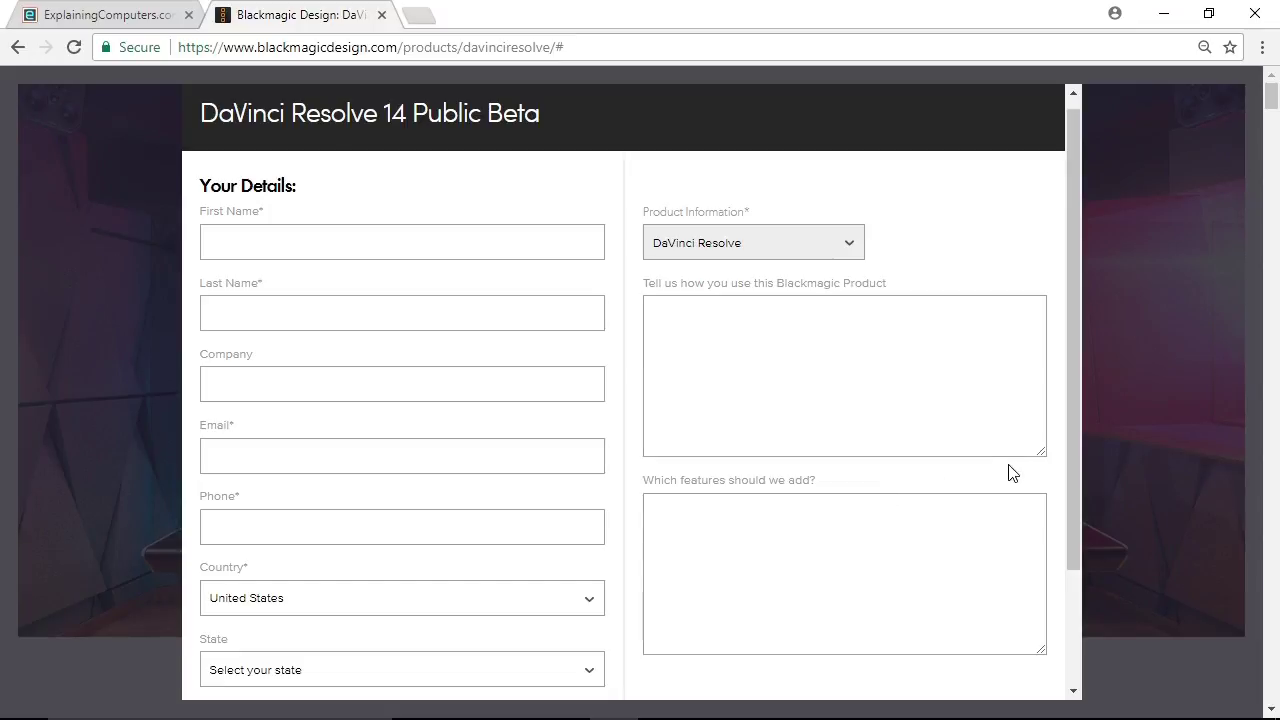
- Make the browser full screen at 80% zoom and enter the first name in the form
{"action": "key", "text": "F11"}
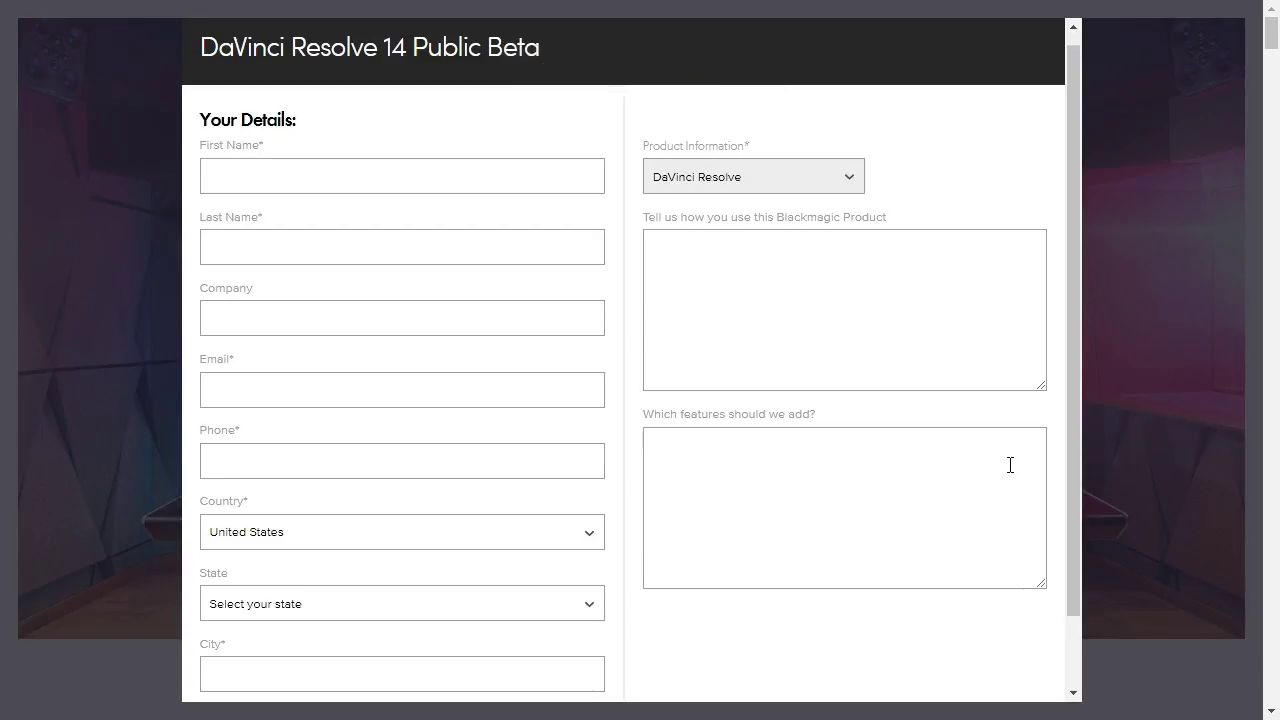
{"action": "key", "text": "ctrl+minus"}
{"action": "key", "text": "ctrl+minus"}
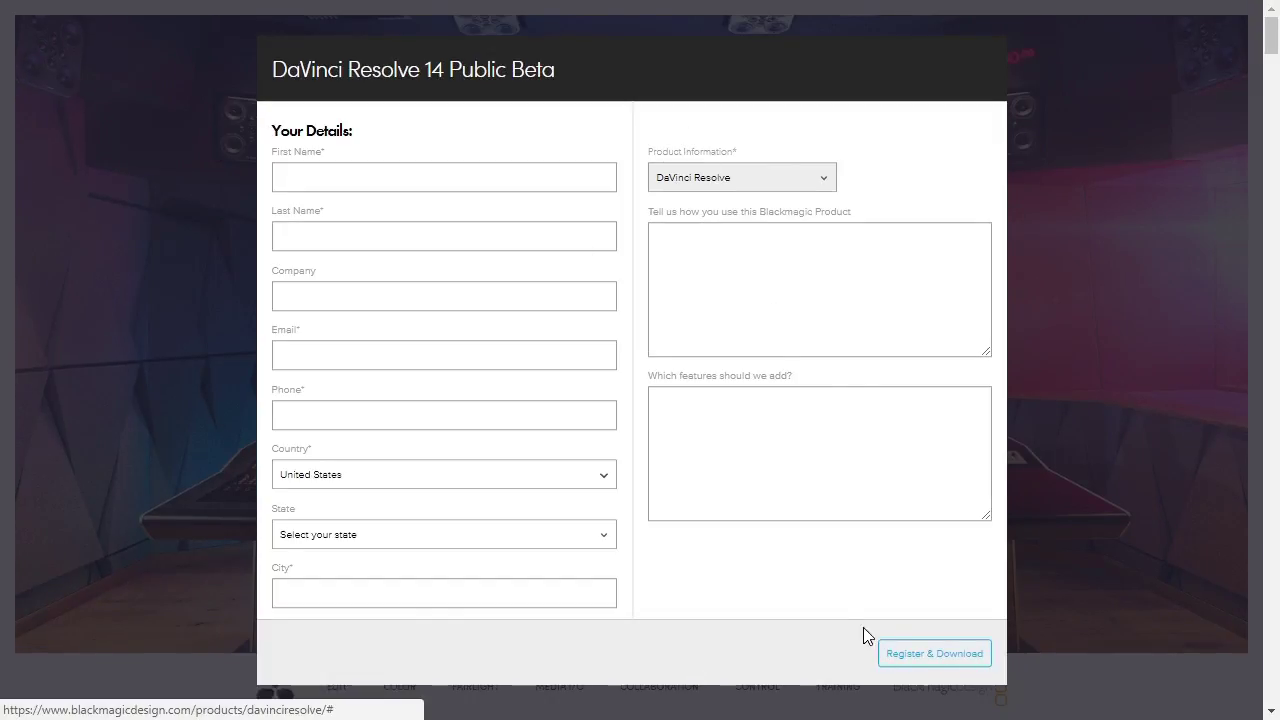
{"action": "left_click", "coordinate": [469, 178]}
{"action": "type", "text": "Christo"}
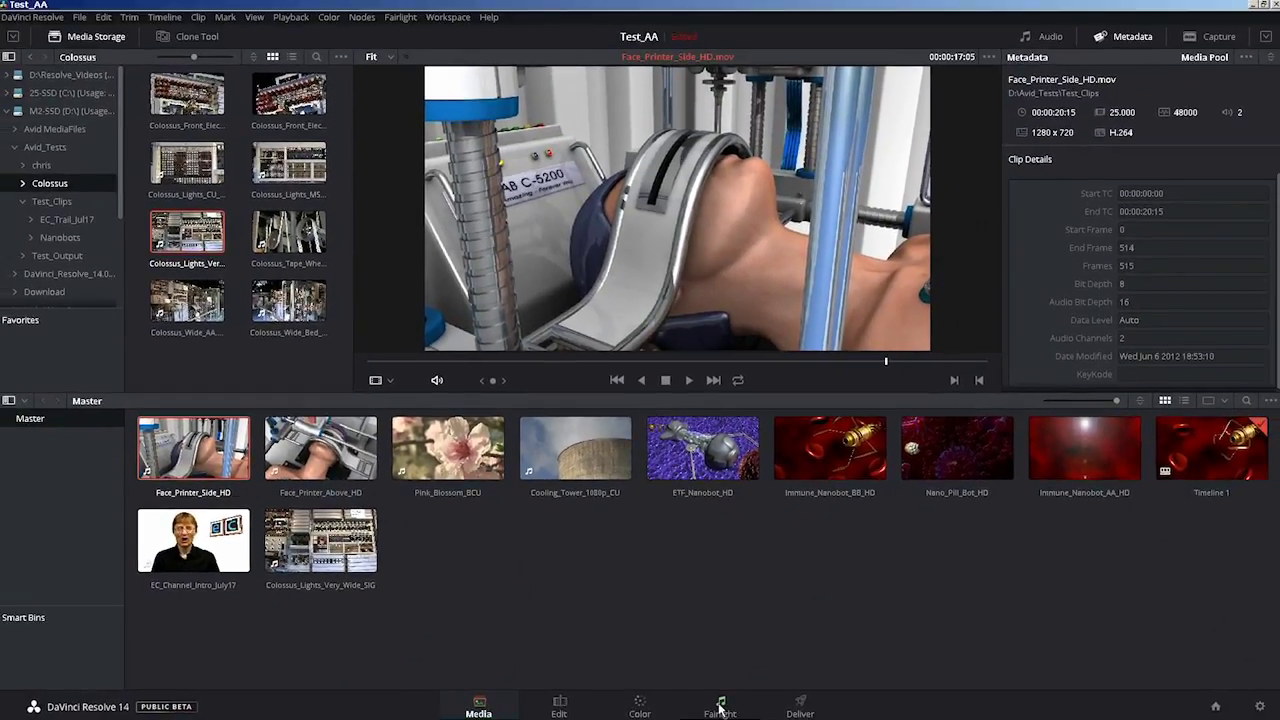
- Visit the Fairlight audio page of Test_AA, then return to the Media page
{"action": "left_click", "coordinate": [720, 706]}
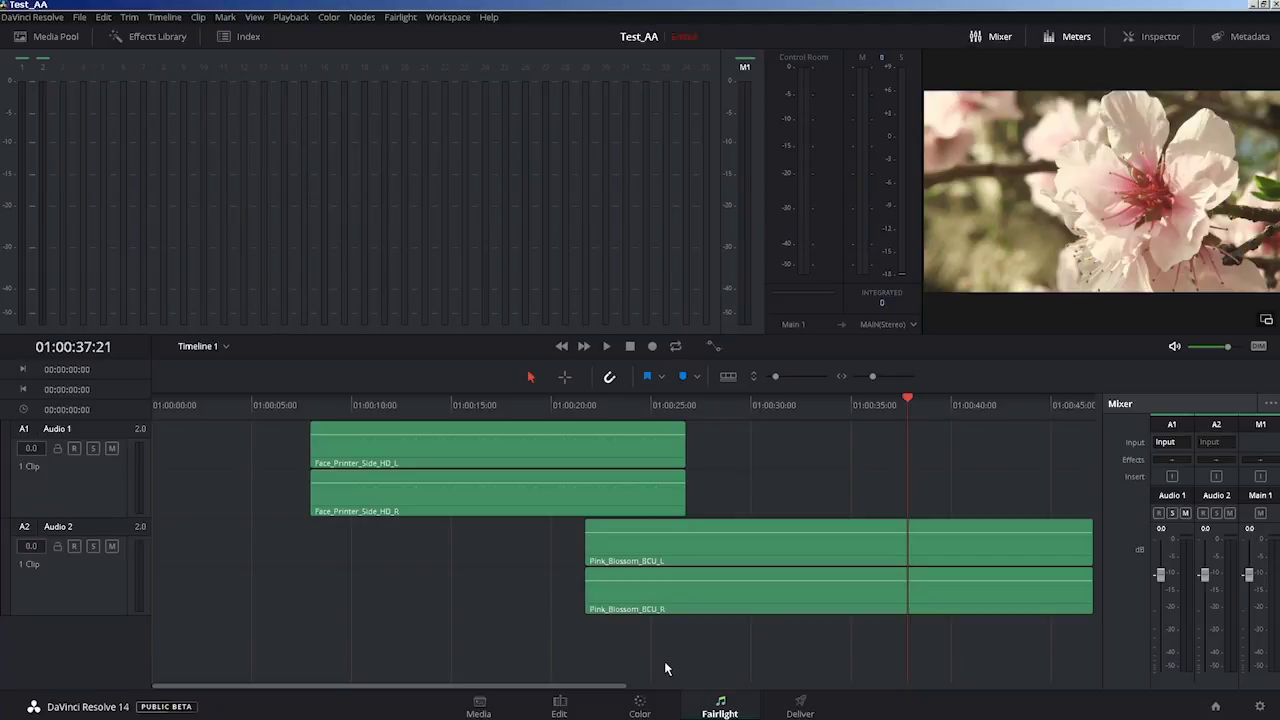
{"action": "left_click", "coordinate": [502, 707]}
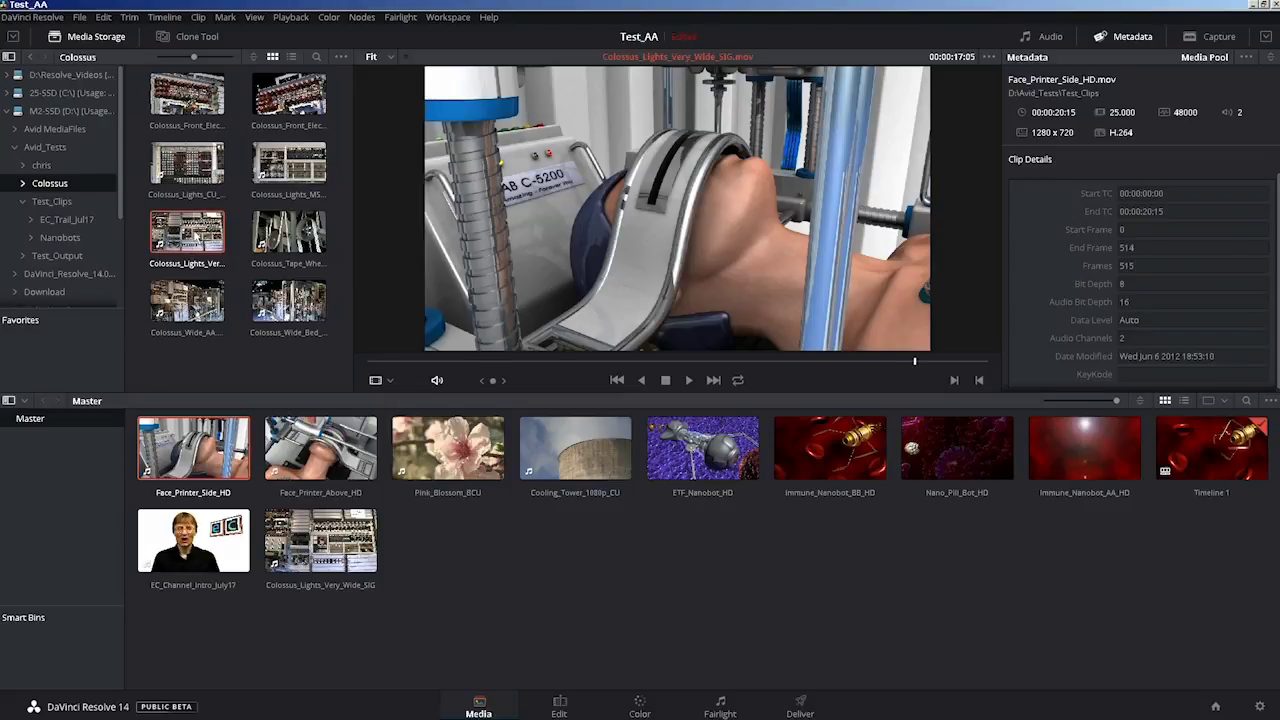
- Add Colossus_Wide_AA to the Master media pool, select it, and switch to the Edit page
{"action": "left_click", "coordinate": [188, 295]}
{"action": "left_click_drag", "start_coordinate": [188, 298], "coordinate": [485, 566]}
{"action": "left_click", "coordinate": [557, 597]}
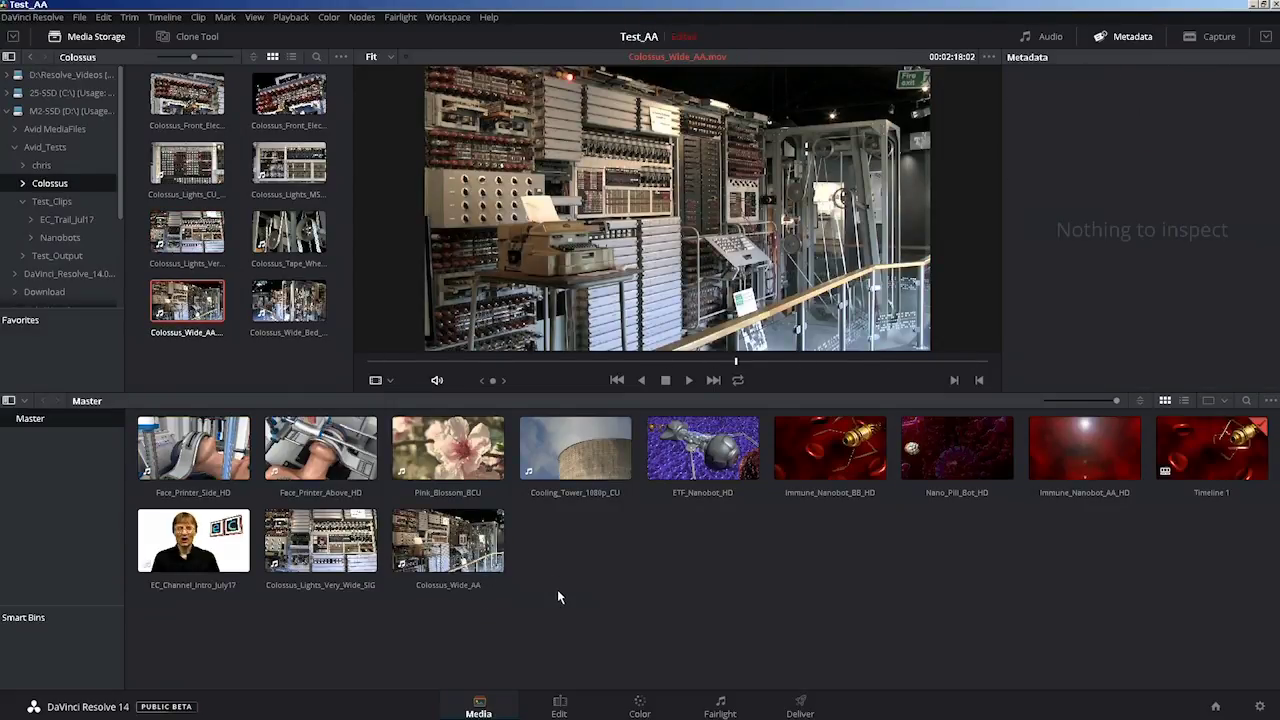
{"action": "left_click", "coordinate": [448, 541]}
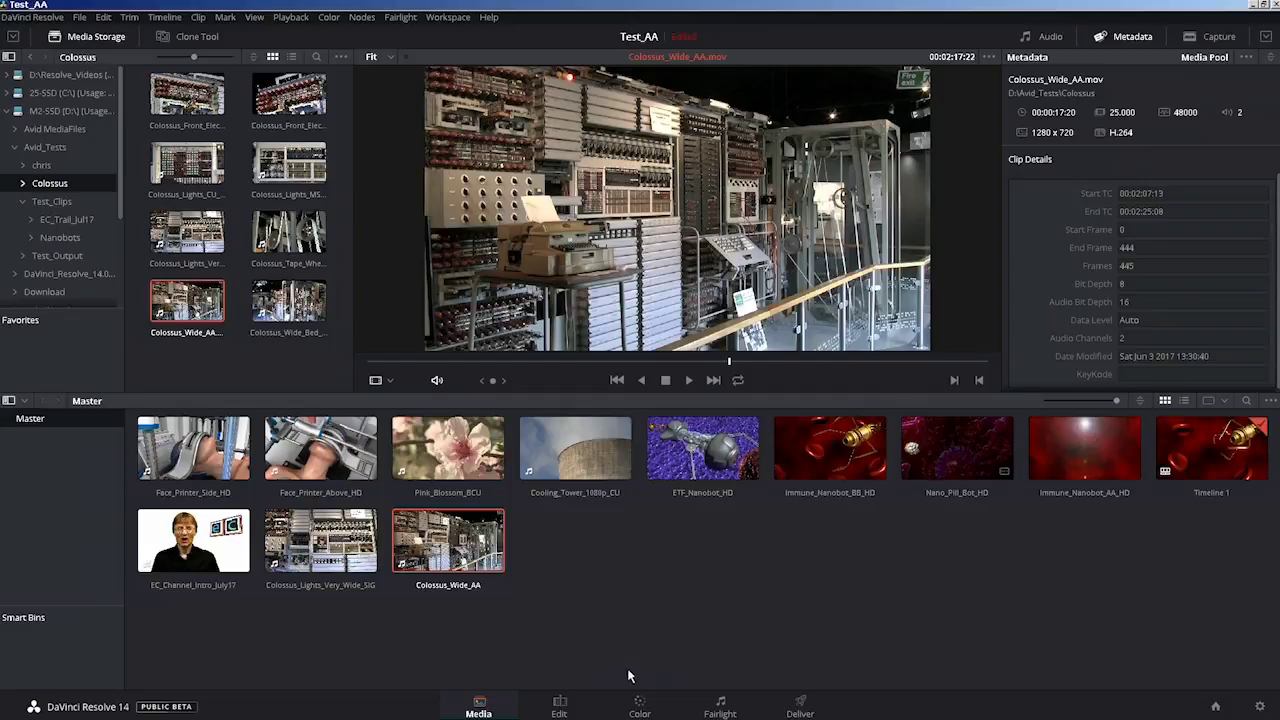
{"action": "left_click", "coordinate": [575, 707]}
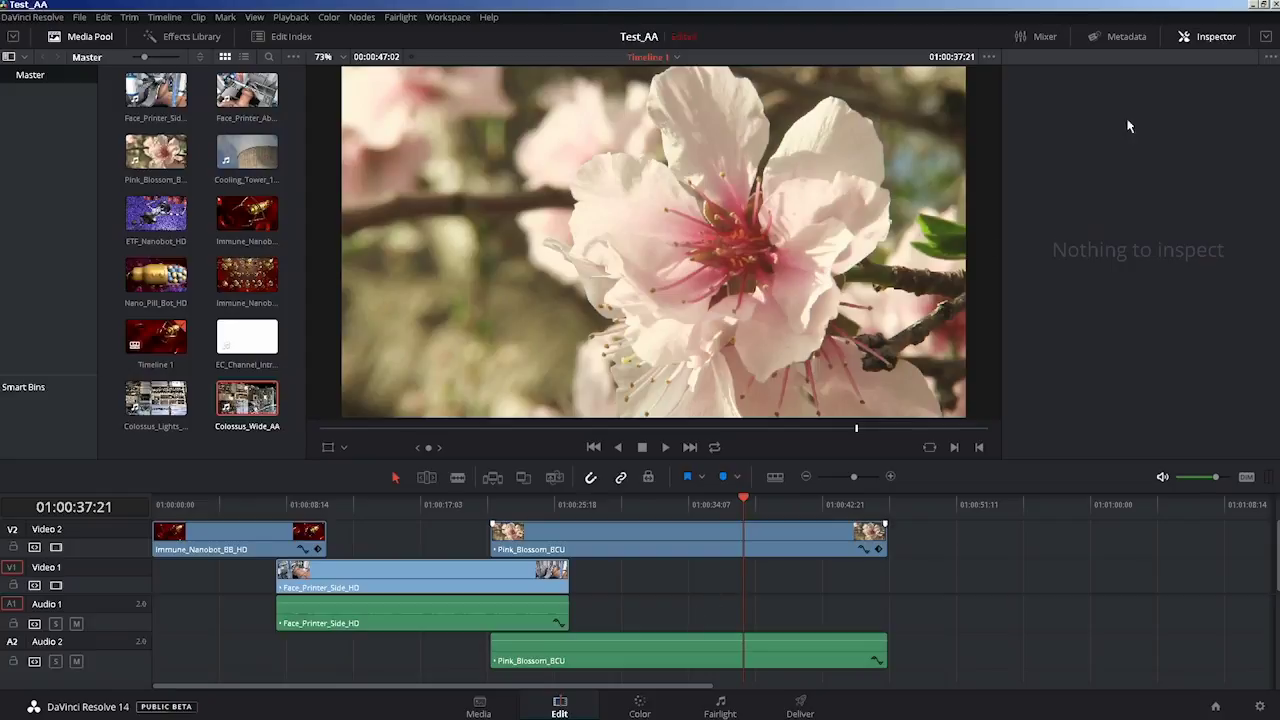
- Close the Inspector for dual viewers, scrub Timeline 1, and drop Nano_Pill_Bot_HD onto Video 1
{"action": "left_click", "coordinate": [1216, 37]}
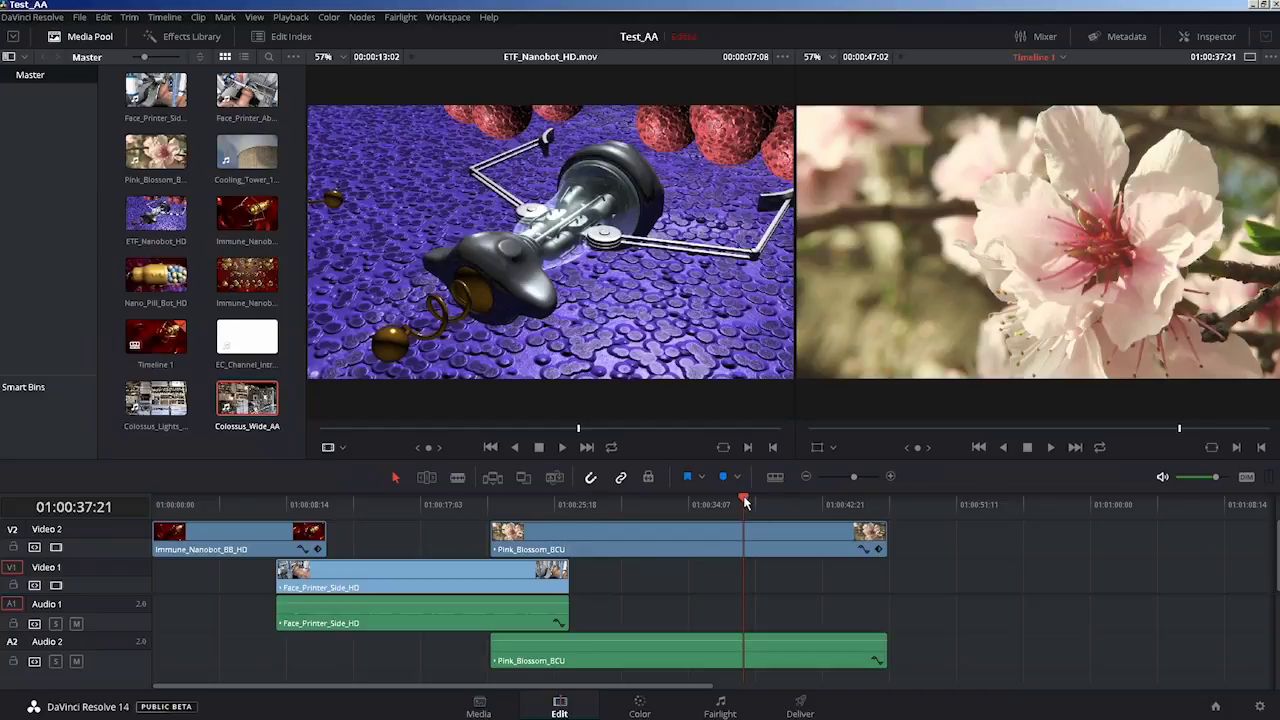
{"action": "left_click_drag", "start_coordinate": [745, 502], "coordinate": [433, 512]}
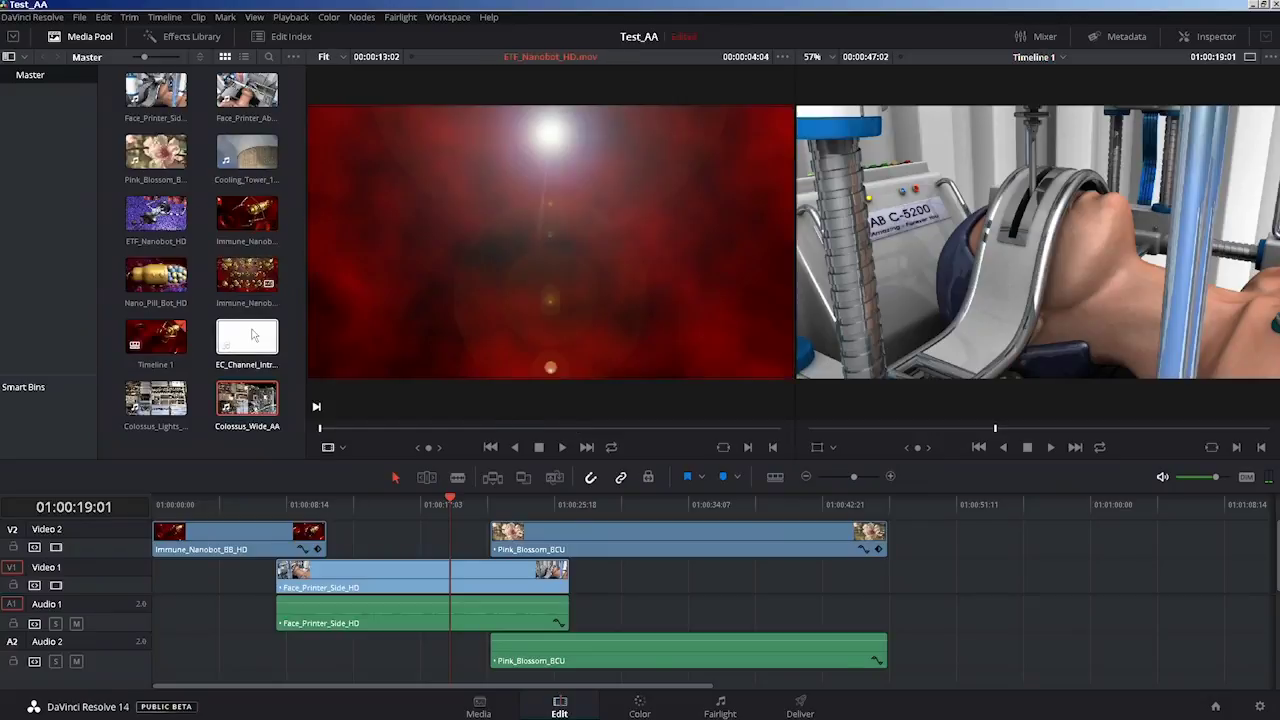
{"action": "left_click", "coordinate": [166, 340]}
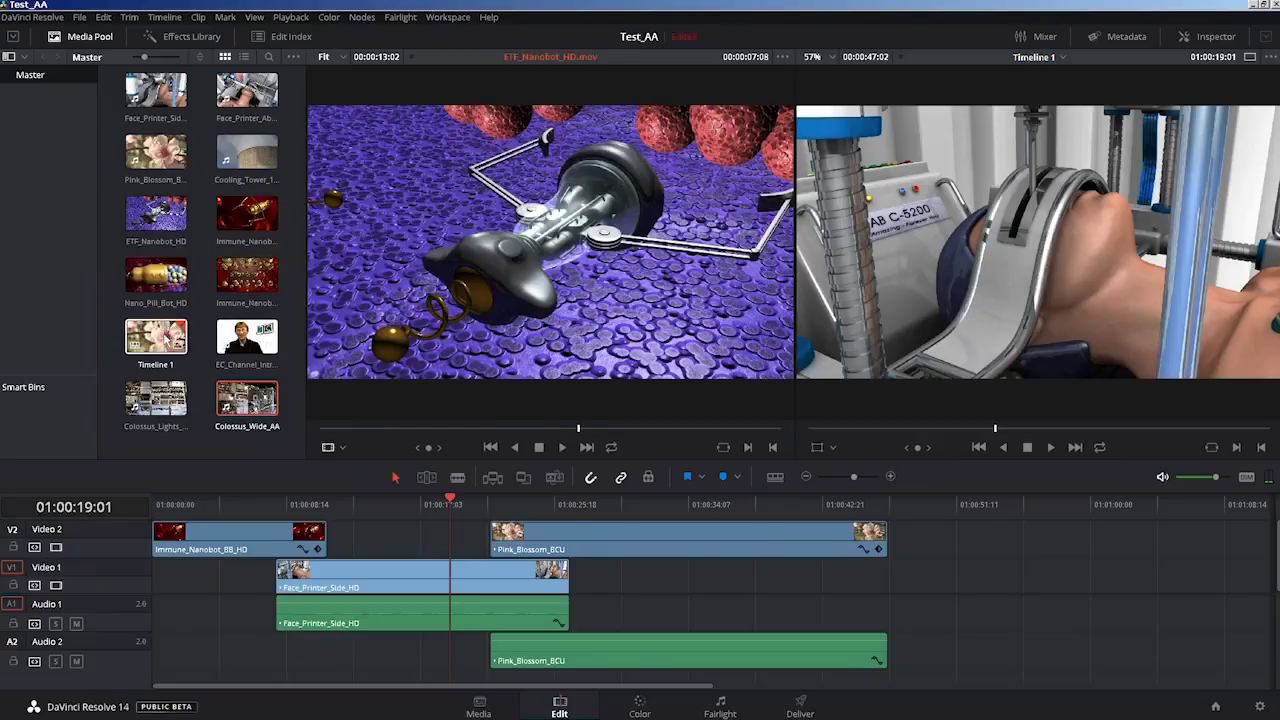
{"action": "left_click_drag", "start_coordinate": [156, 278], "coordinate": [778, 593]}
- Toggle the Effects Library and Media Pool panels and check the Workspace menu without changes
{"action": "left_click", "coordinate": [193, 38]}
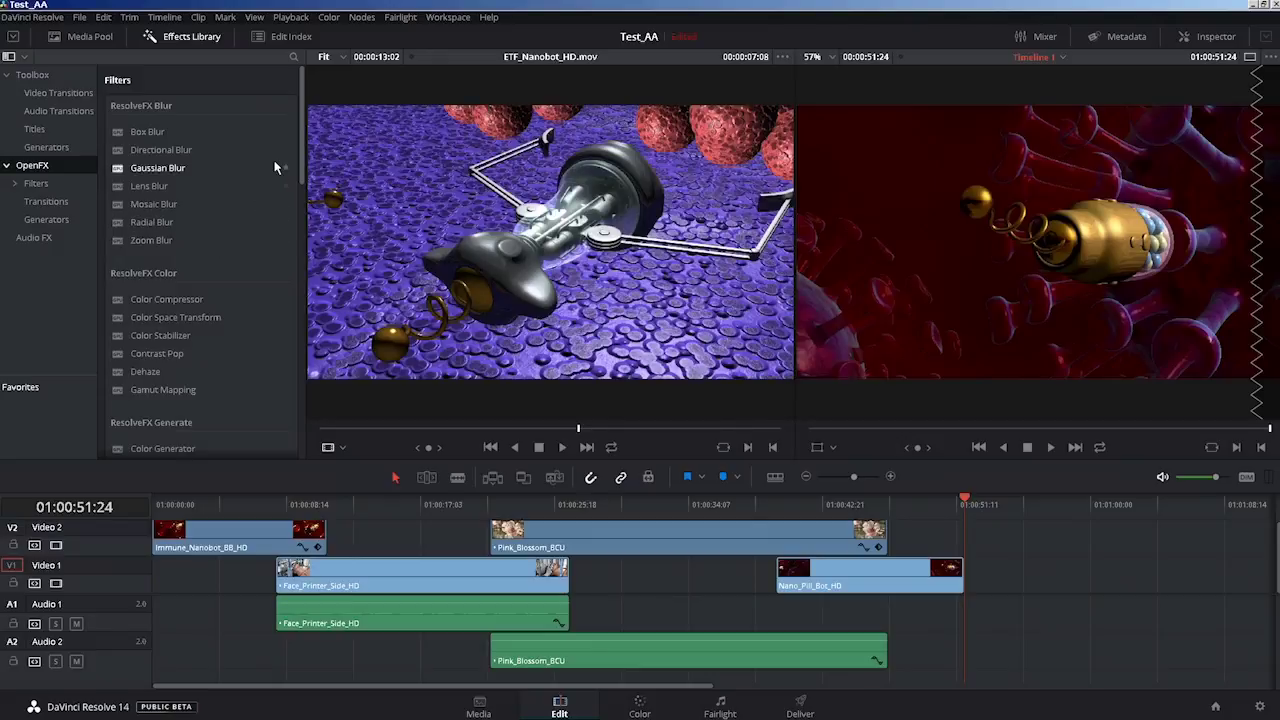
{"action": "left_click", "coordinate": [90, 38]}
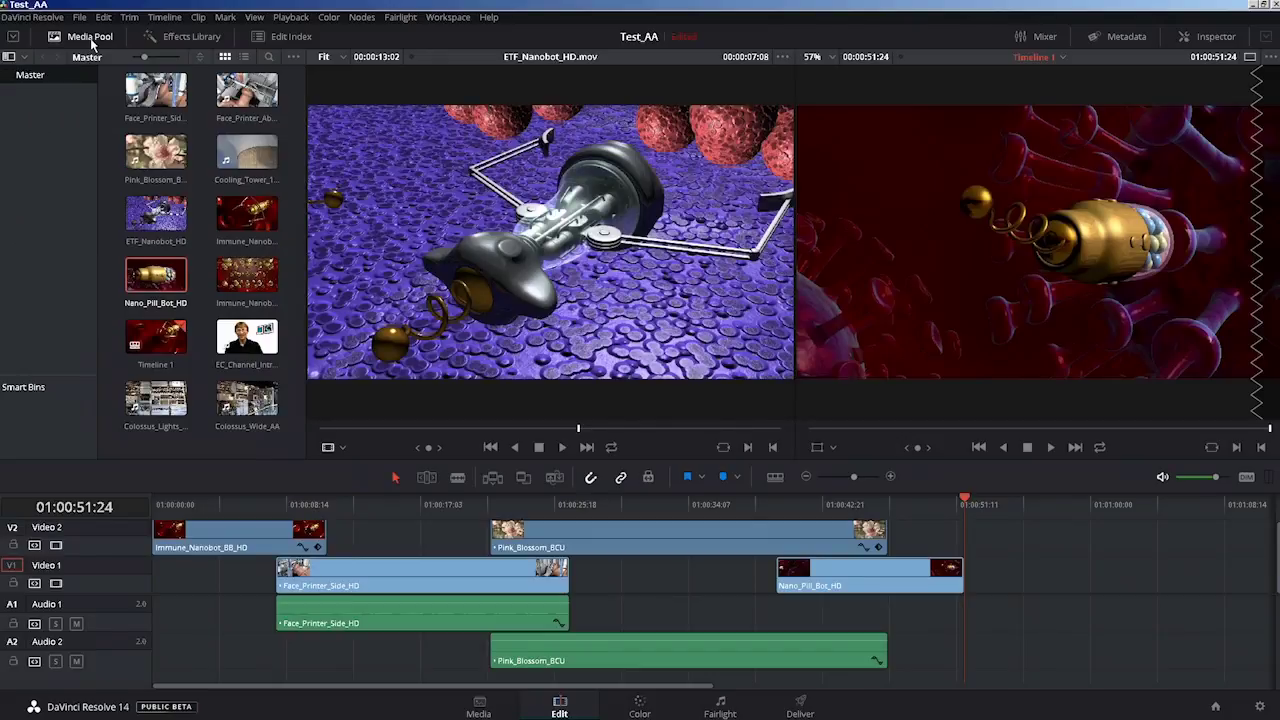
{"action": "left_click", "coordinate": [168, 38]}
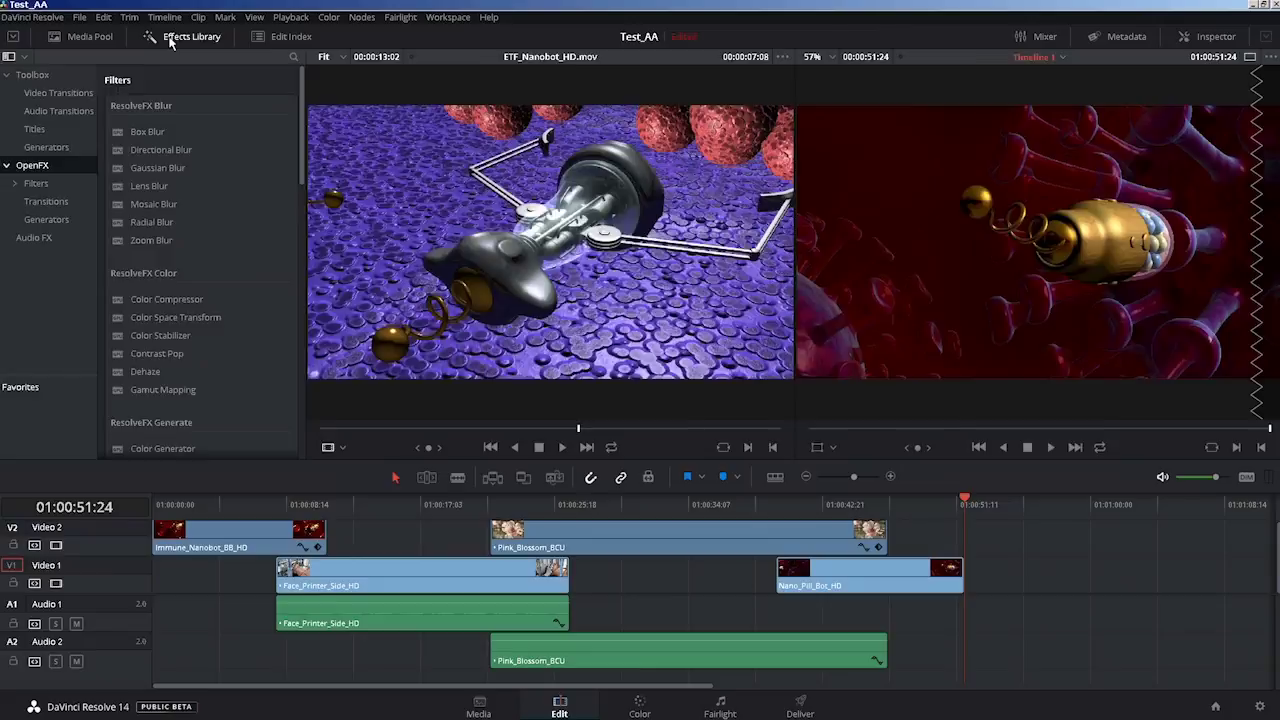
{"action": "left_click", "coordinate": [150, 38]}
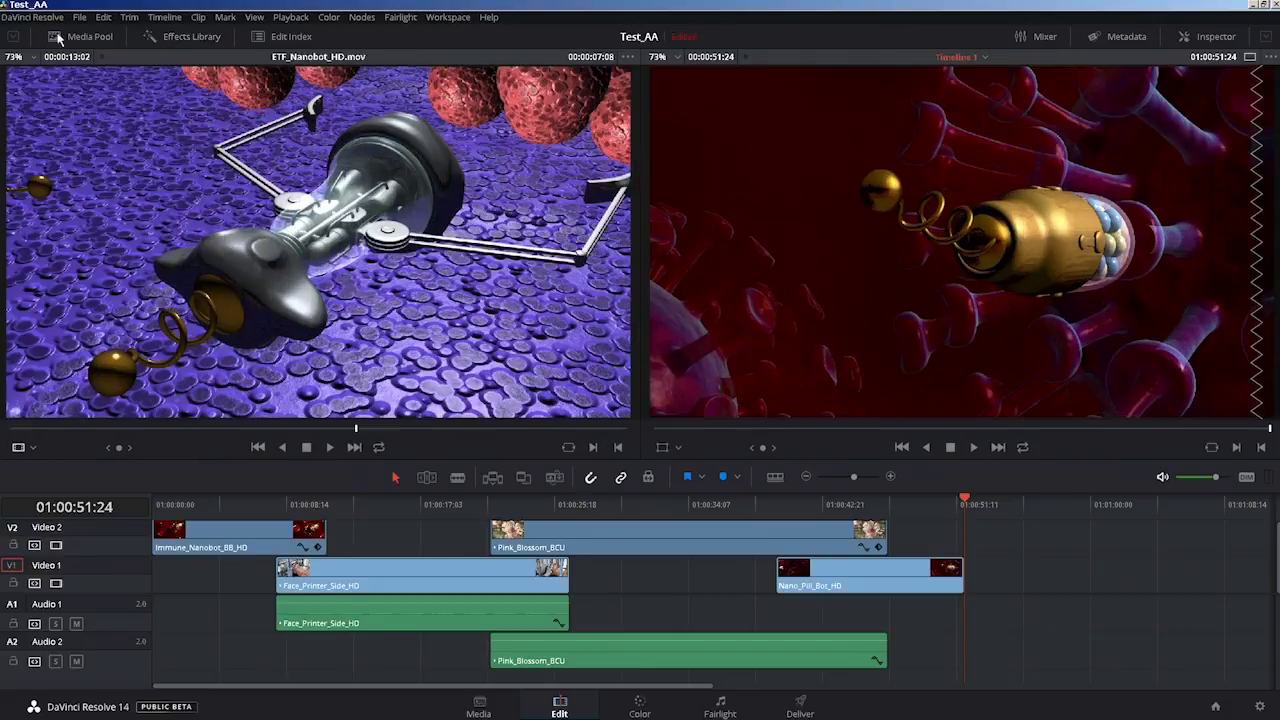
{"action": "left_click", "coordinate": [170, 38]}
{"action": "left_click", "coordinate": [90, 38]}
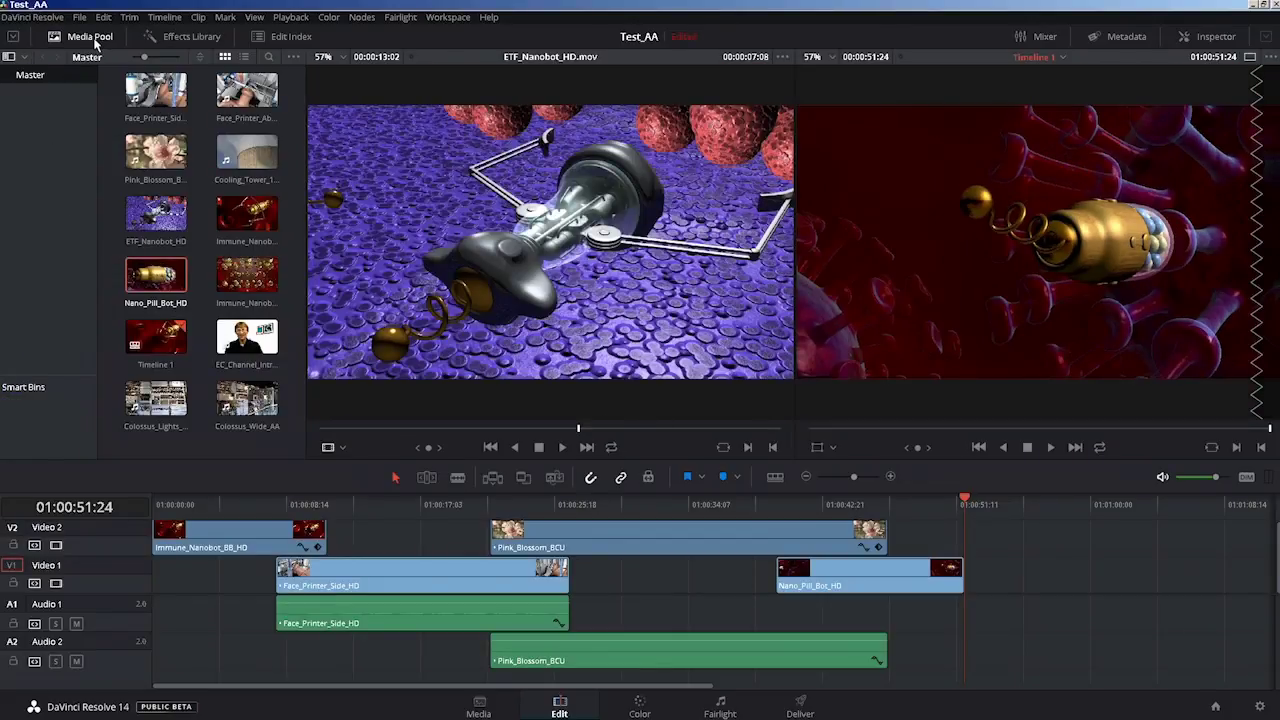
{"action": "left_click", "coordinate": [445, 17]}
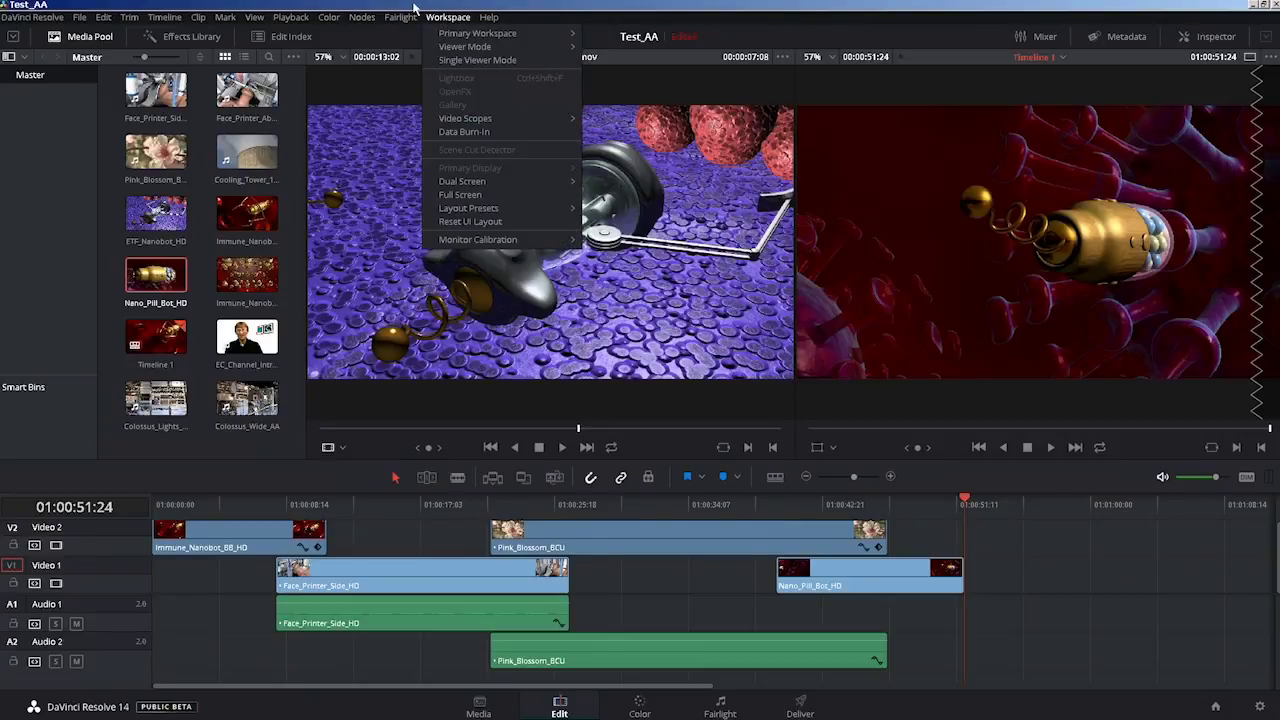
{"action": "left_click", "coordinate": [413, 8]}
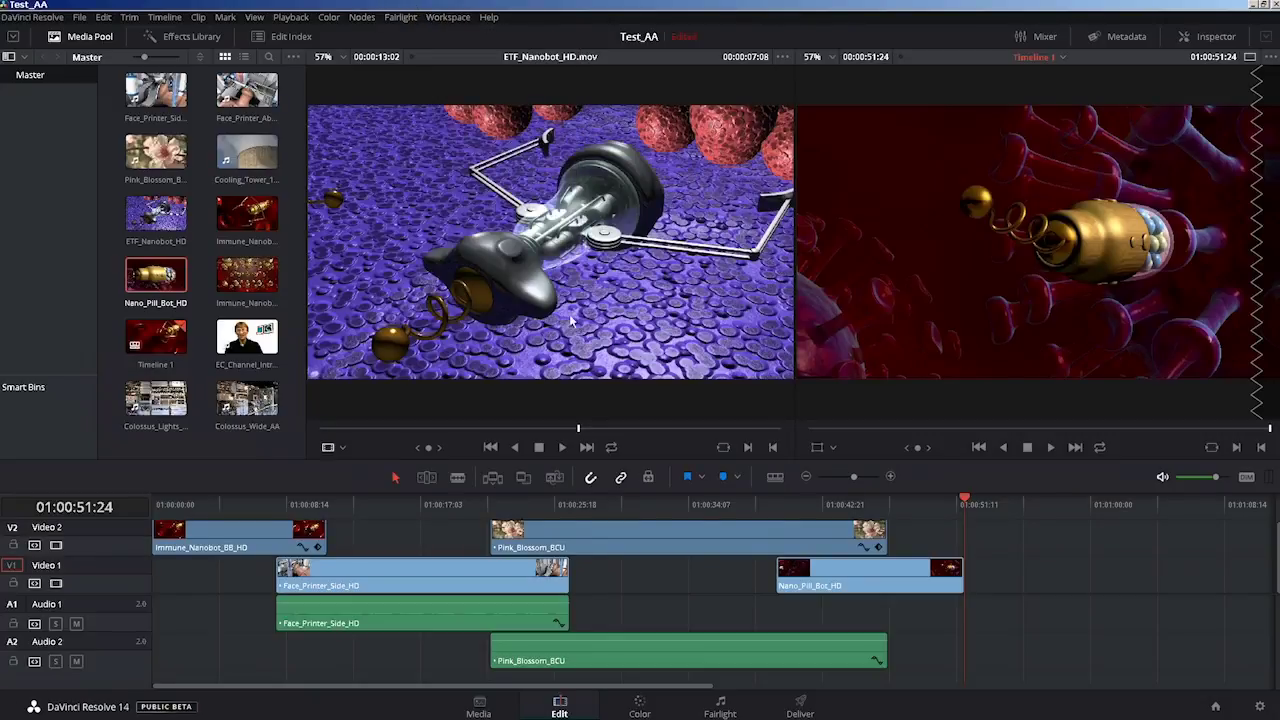
- Move the playhead to 01:00:40:20 and select the Pink_Blossom_BCU clip
{"action": "left_click", "coordinate": [779, 505]}
{"action": "left_click", "coordinate": [789, 505]}
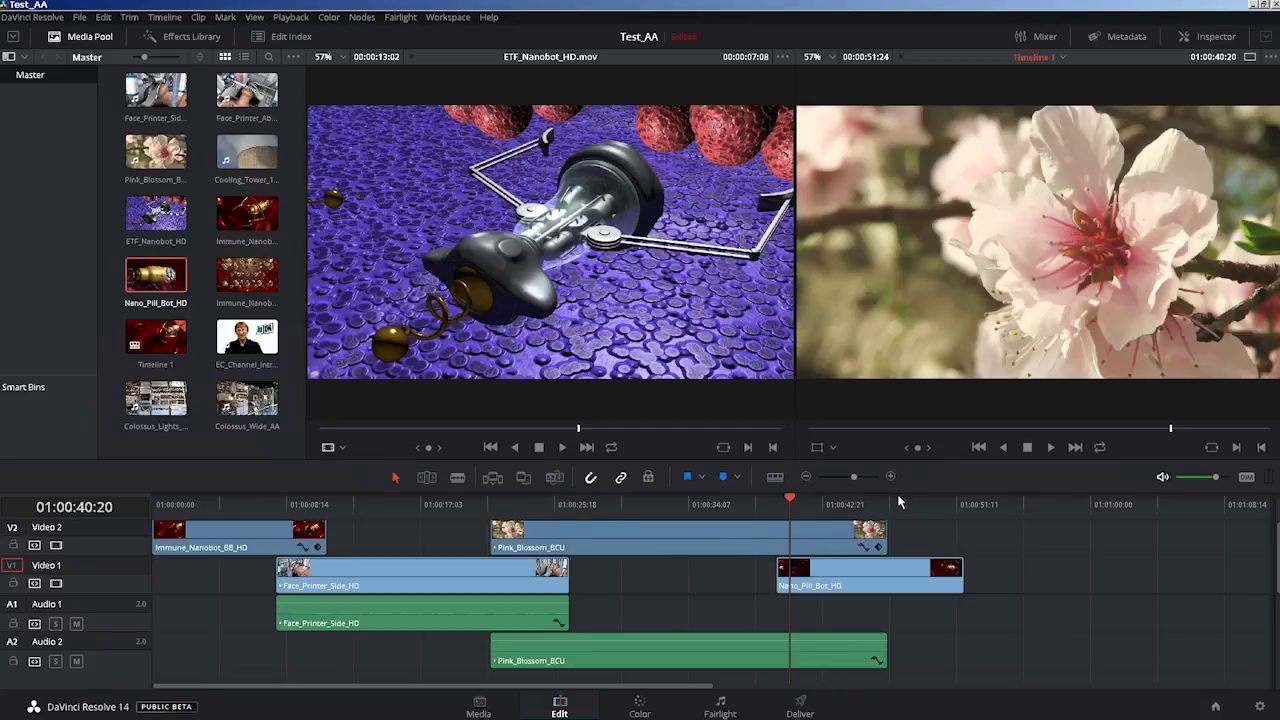
{"action": "left_click_drag", "start_coordinate": [898, 500], "coordinate": [789, 525]}
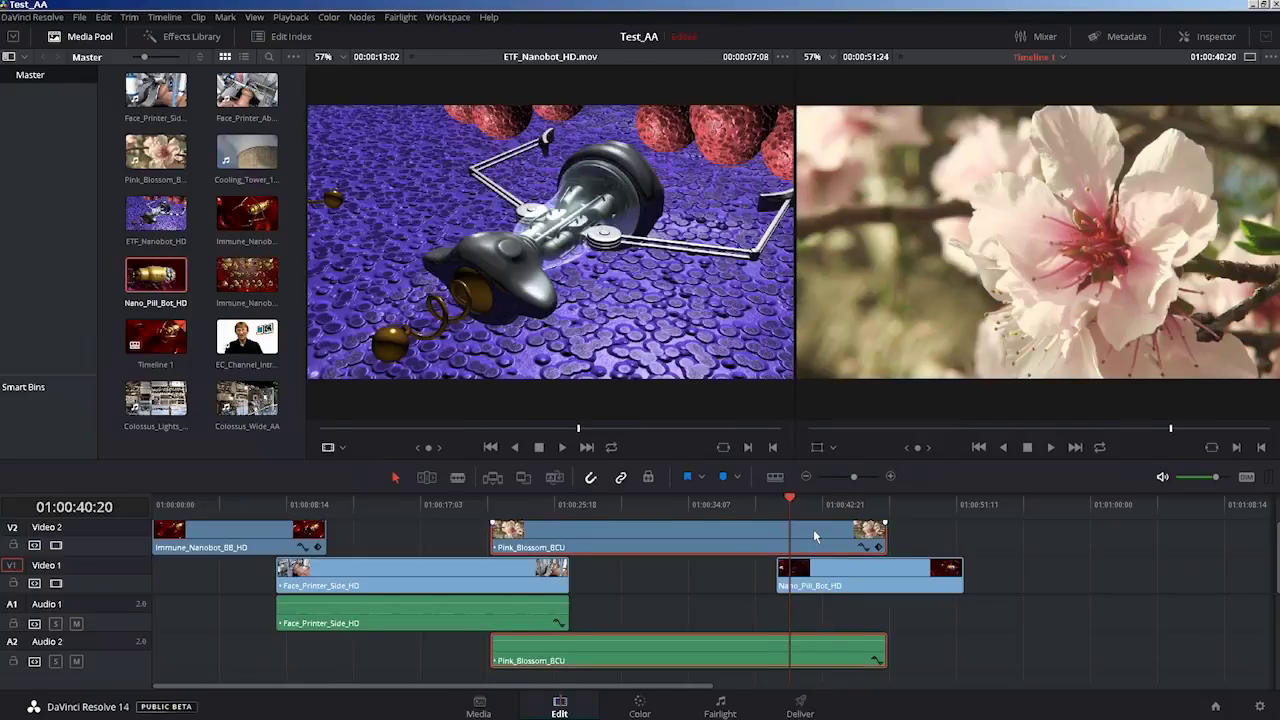
{"action": "left_click", "coordinate": [813, 530]}
- Show Pink_Blossom_BCU's transform settings and add Zoom and Position keyframes
{"action": "left_click", "coordinate": [1215, 35]}
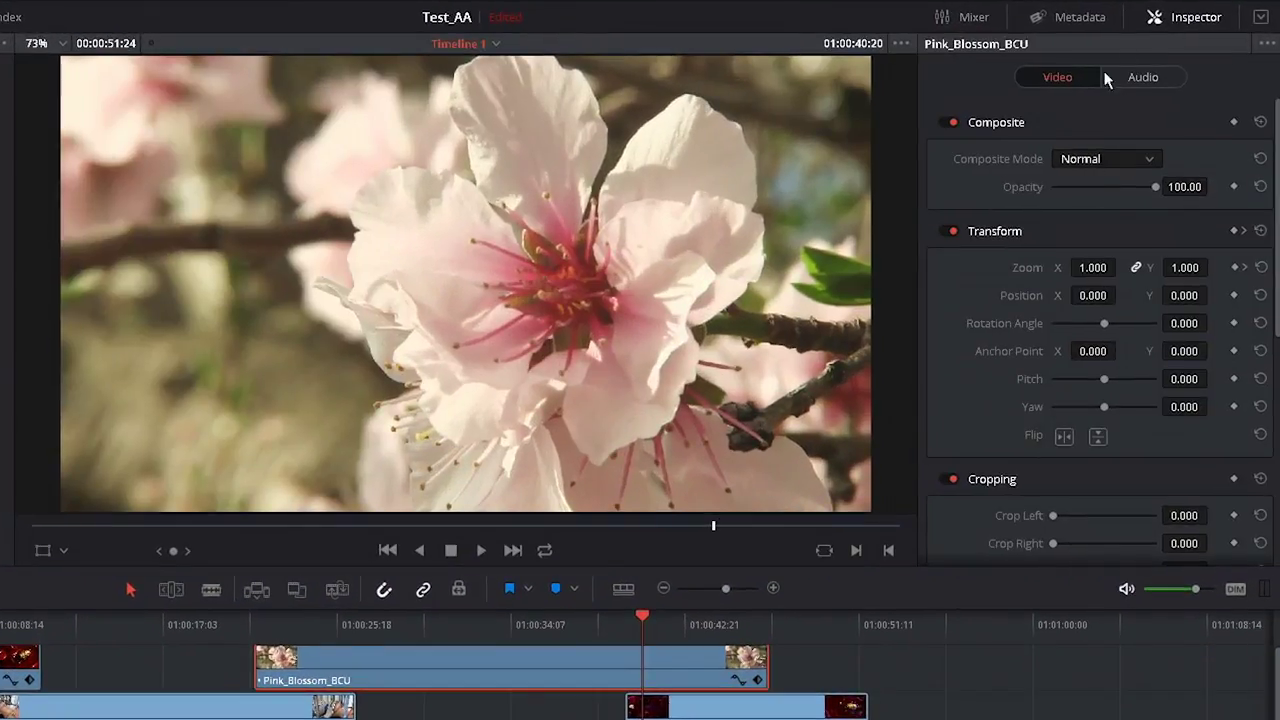
{"action": "left_click", "coordinate": [1236, 268]}
{"action": "left_click", "coordinate": [1236, 295]}
- Later in the clip, set Zoom to 0.310 and Position to 346/187, then return to 01:00:36:03
{"action": "left_click_drag", "start_coordinate": [644, 616], "coordinate": [683, 618]}
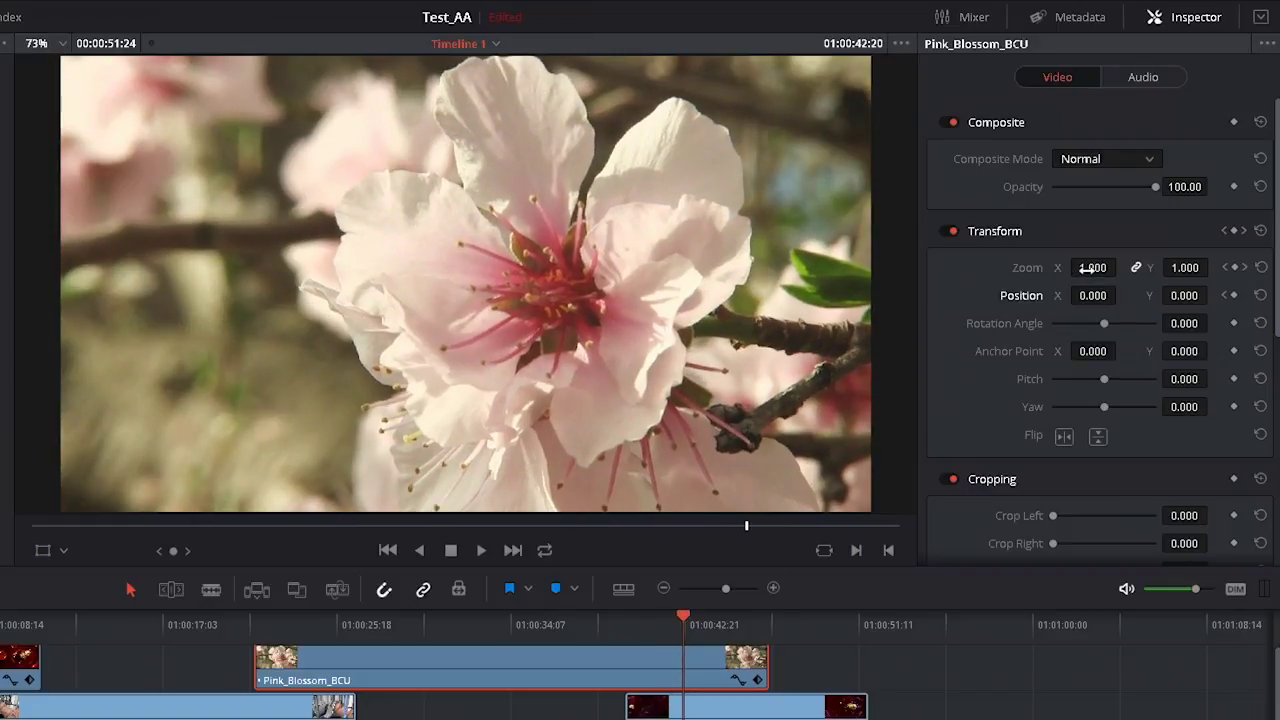
{"action": "left_click_drag", "start_coordinate": [1093, 267], "coordinate": [992, 268]}
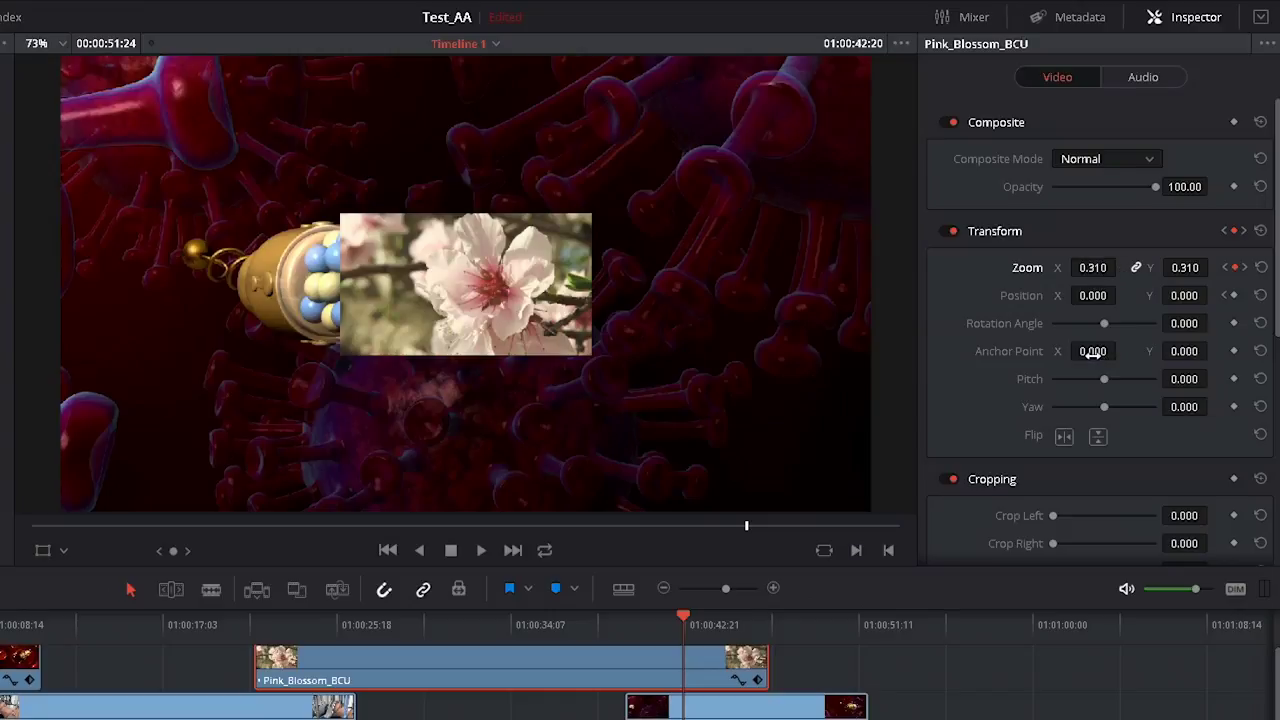
{"action": "left_click_drag", "start_coordinate": [1084, 295], "coordinate": [1220, 295]}
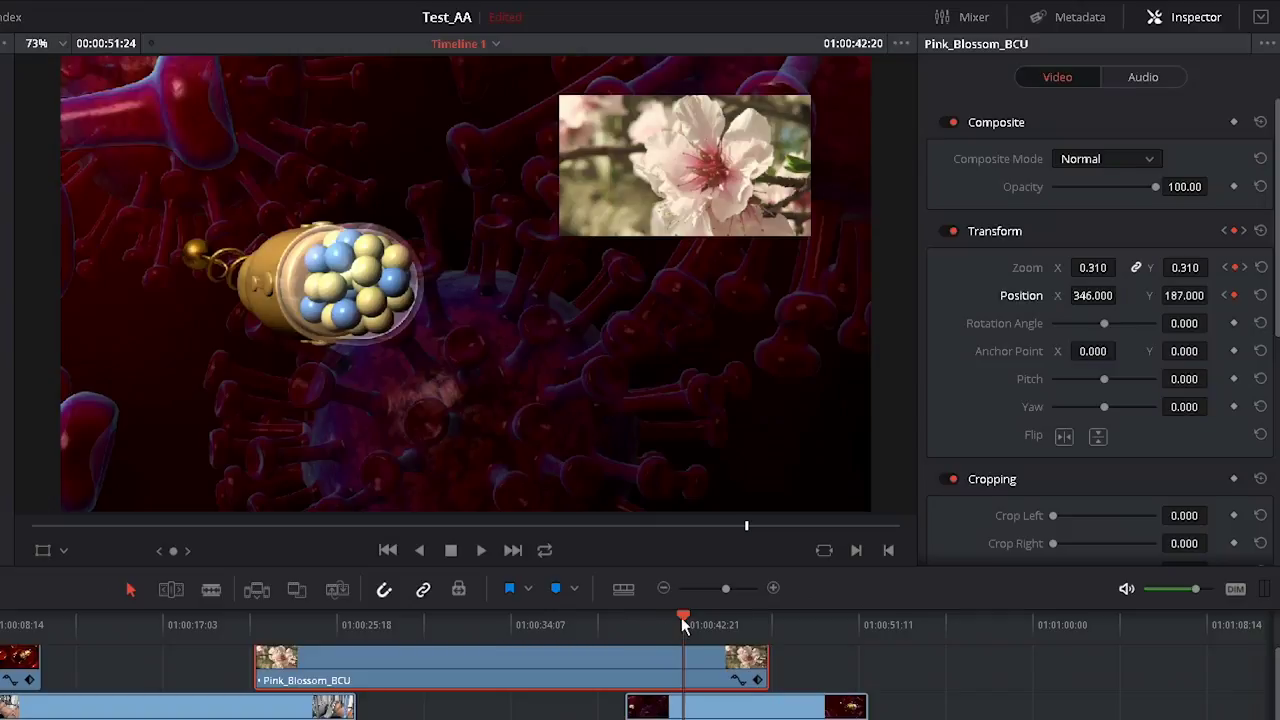
{"action": "mouse_move", "coordinate": [681, 617]}
{"action": "left_mouse_down"}
{"action": "mouse_move", "coordinate": [629, 624]}
{"action": "mouse_move", "coordinate": [683, 625]}
{"action": "left_mouse_up"}
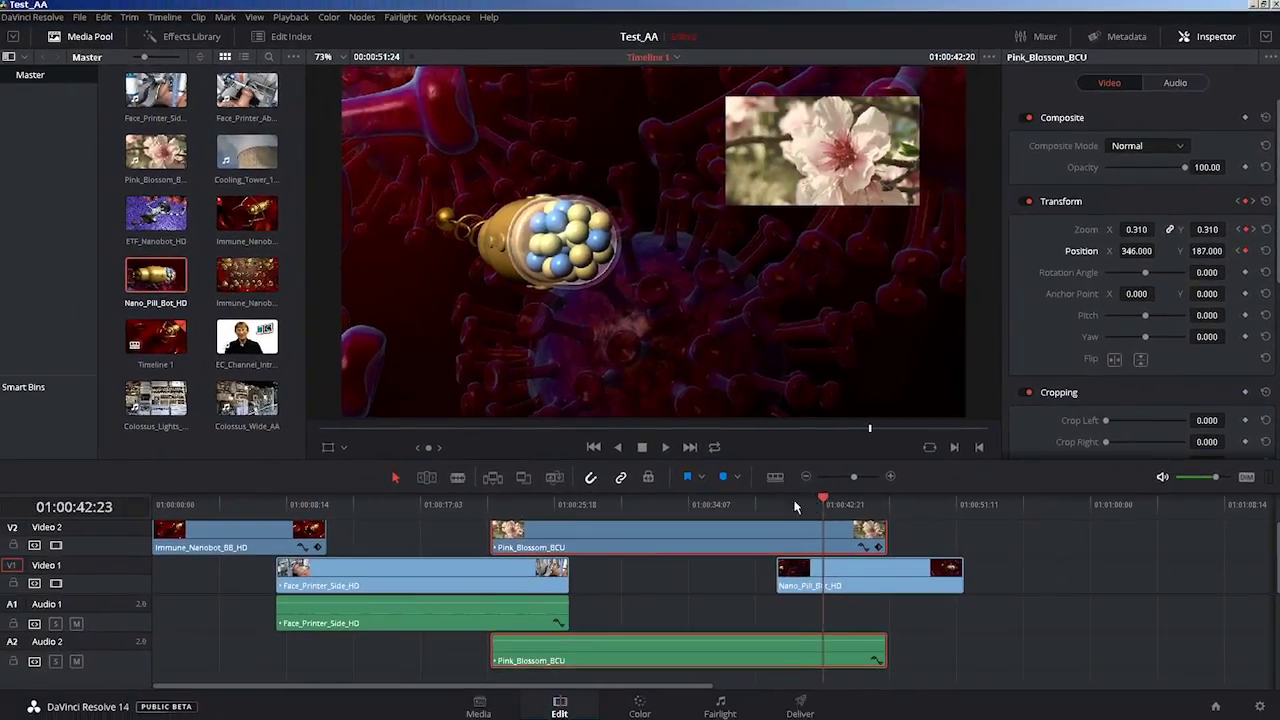
{"action": "left_click_drag", "start_coordinate": [760, 528], "coordinate": [677, 535]}
- Open the Color page and adjust its layout via a context menu and panel drags
{"action": "left_click", "coordinate": [655, 695]}
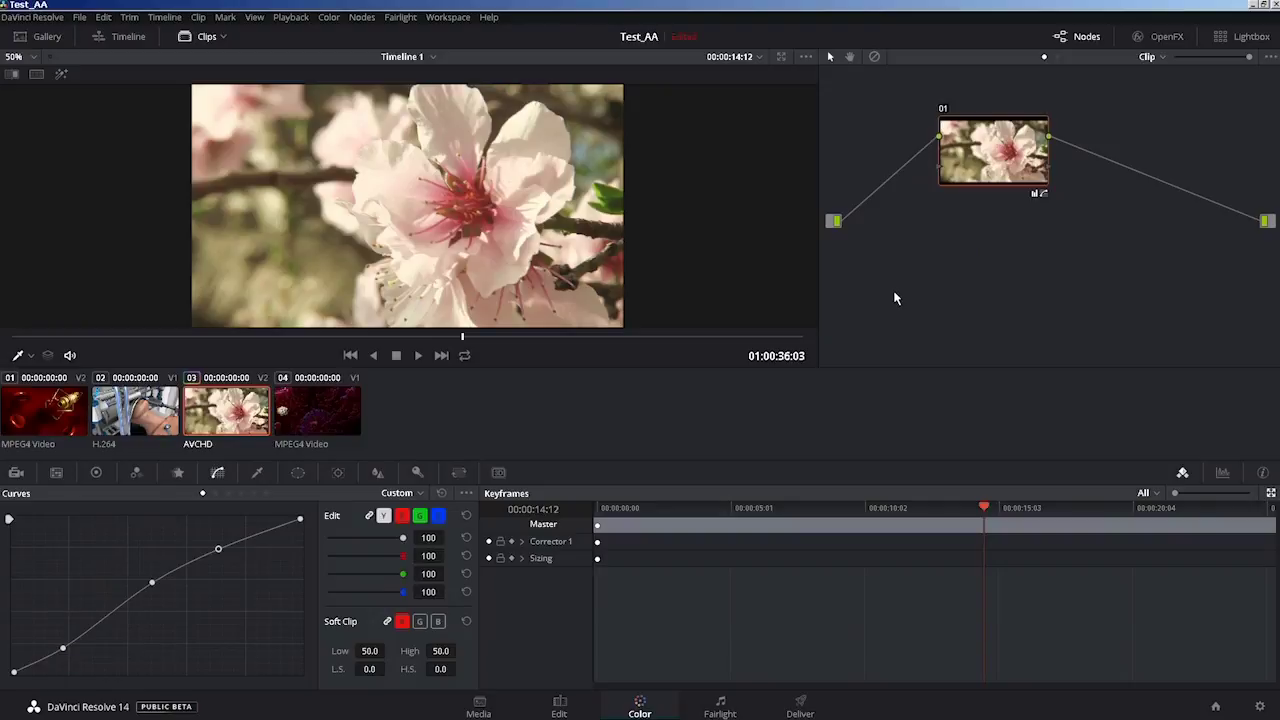
{"action": "right_click", "coordinate": [916, 251]}
{"action": "left_click", "coordinate": [957, 305]}
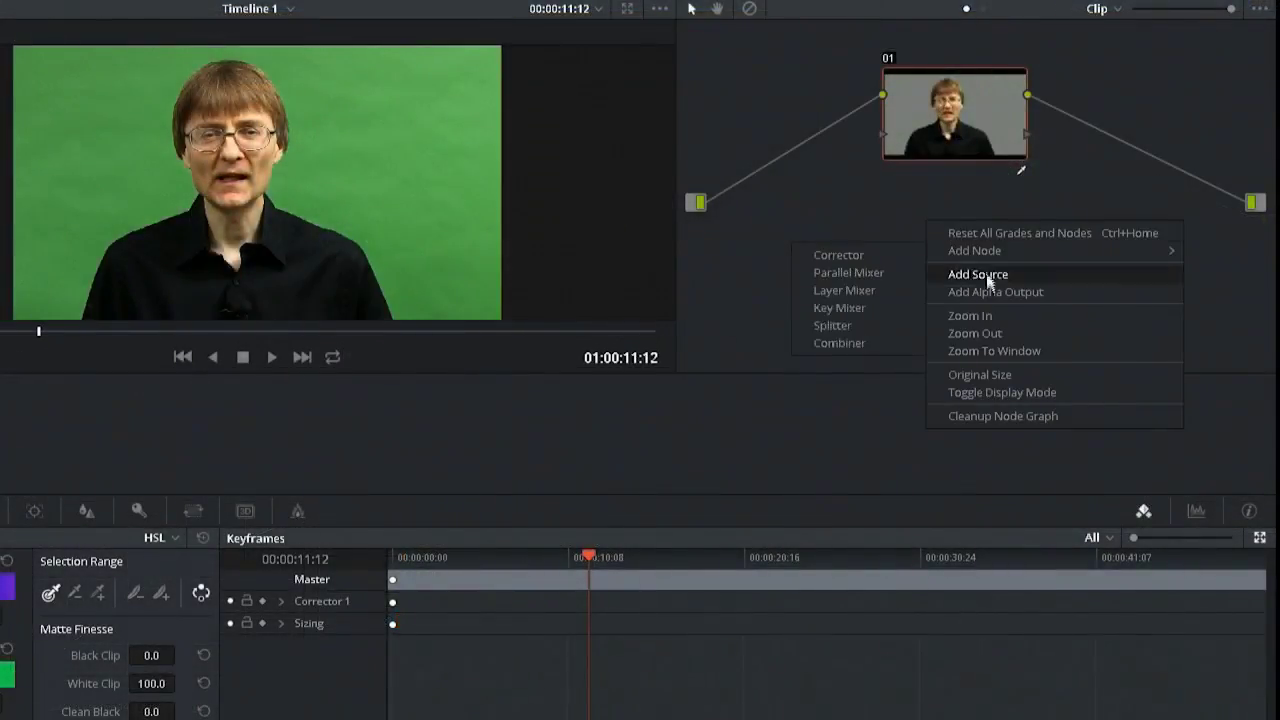
{"action": "left_click_drag", "start_coordinate": [1027, 134], "coordinate": [1253, 248]}
{"action": "mouse_move", "coordinate": [40, 331]}
{"action": "left_mouse_down"}
{"action": "mouse_move", "coordinate": [389, 354]}
{"action": "mouse_move", "coordinate": [63, 340]}
{"action": "left_mouse_up"}
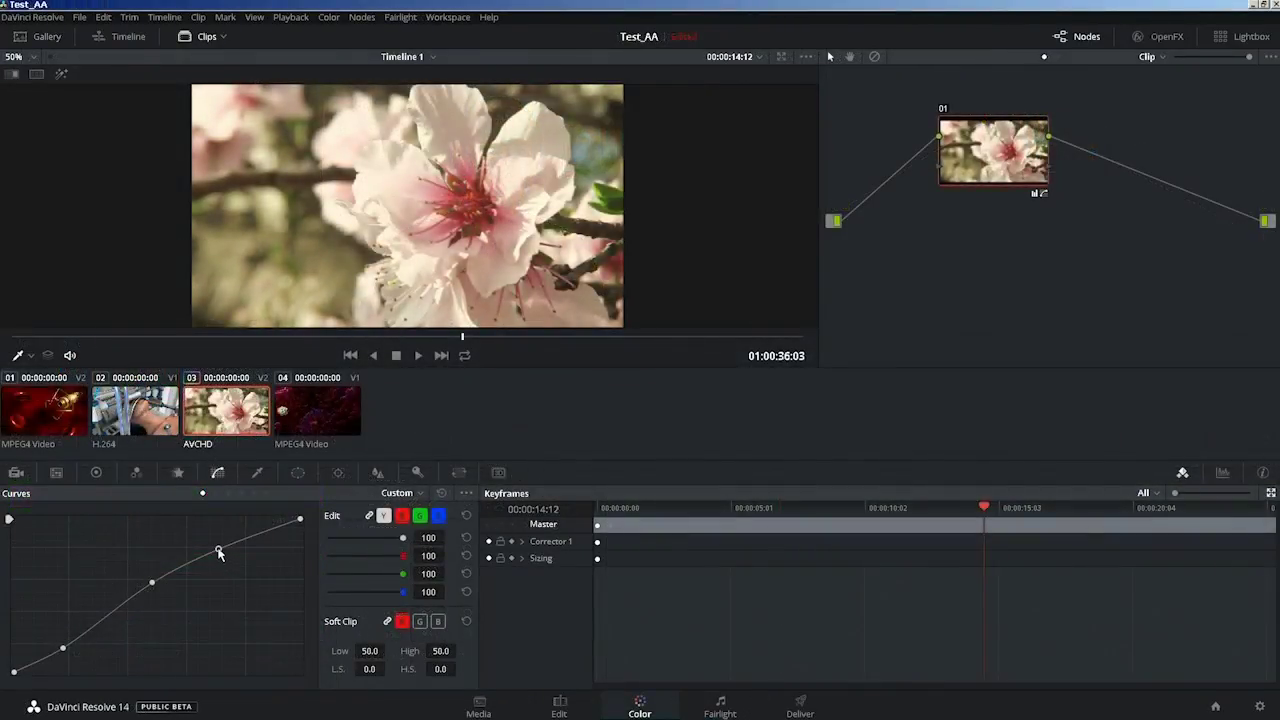
- Raise a Curves point to brighten the blossom, then lower master Gamma to -0.02
{"action": "mouse_move", "coordinate": [218, 551]}
{"action": "left_mouse_down"}
{"action": "mouse_move", "coordinate": [228, 535]}
{"action": "mouse_move", "coordinate": [234, 566]}
{"action": "mouse_move", "coordinate": [214, 525]}
{"action": "mouse_move", "coordinate": [229, 571]}
{"action": "mouse_move", "coordinate": [223, 534]}
{"action": "mouse_move", "coordinate": [217, 546]}
{"action": "left_mouse_up"}
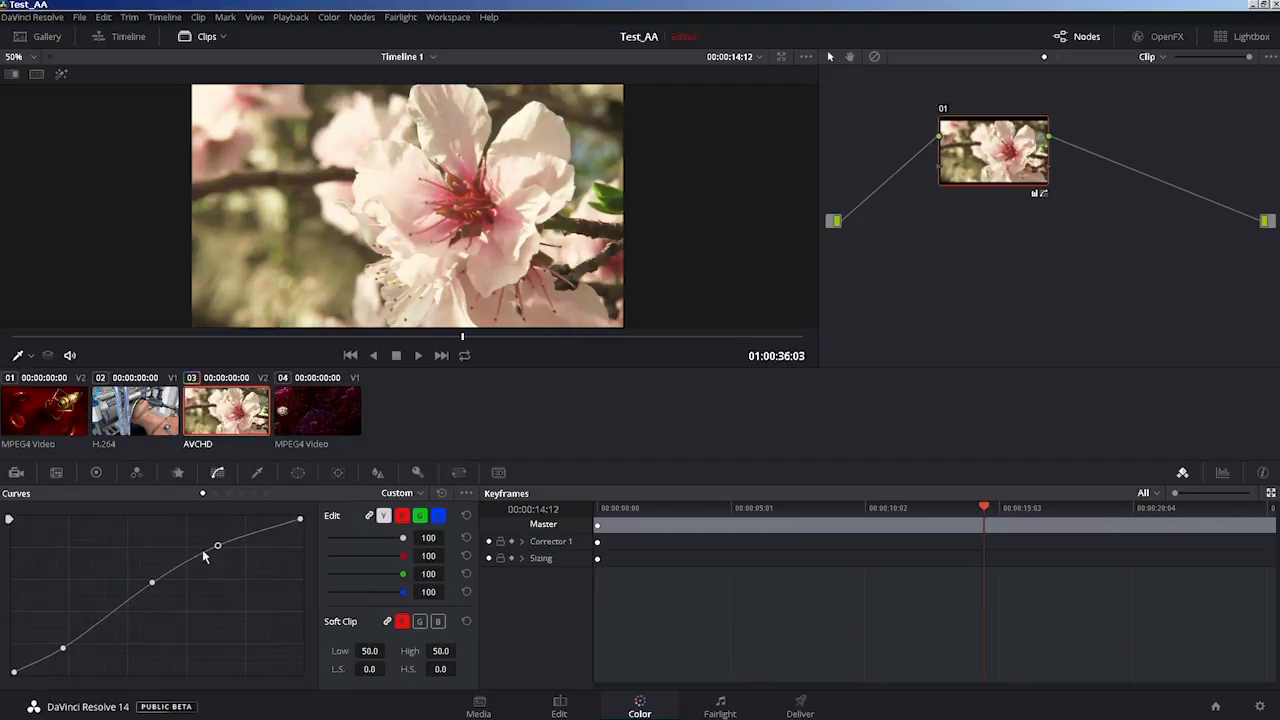
{"action": "left_click", "coordinate": [136, 474]}
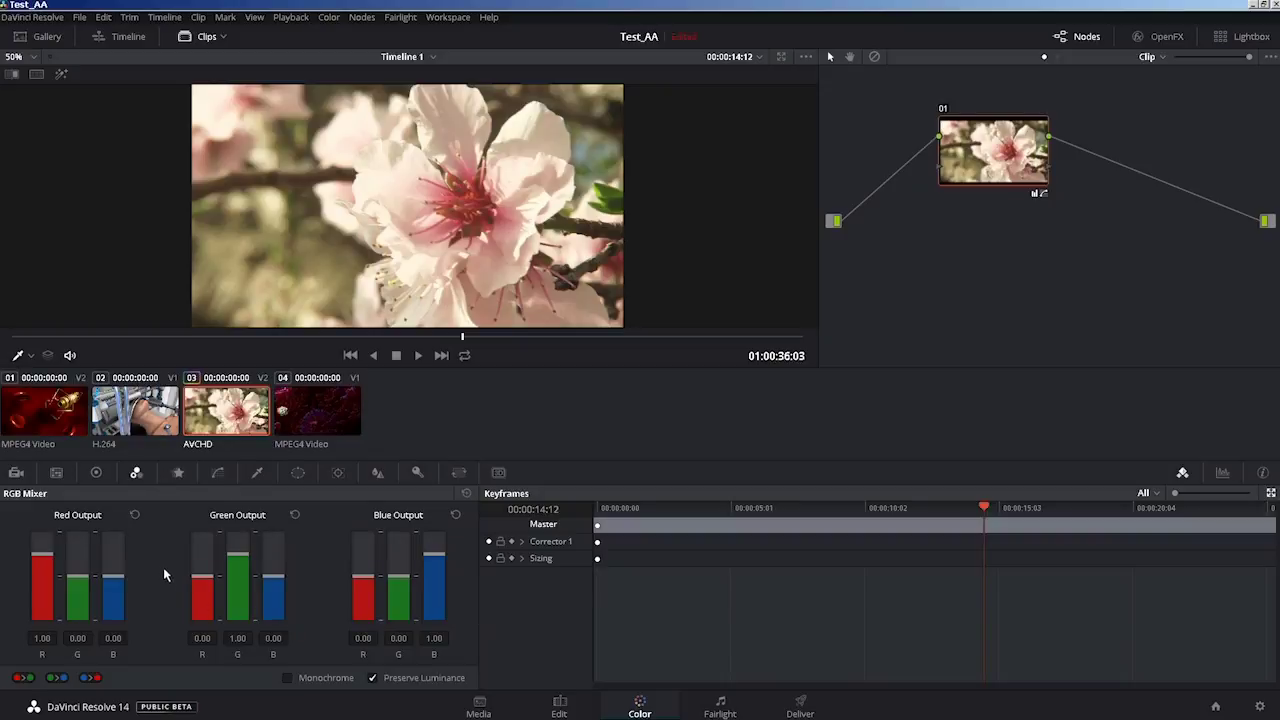
{"action": "left_click", "coordinate": [97, 474]}
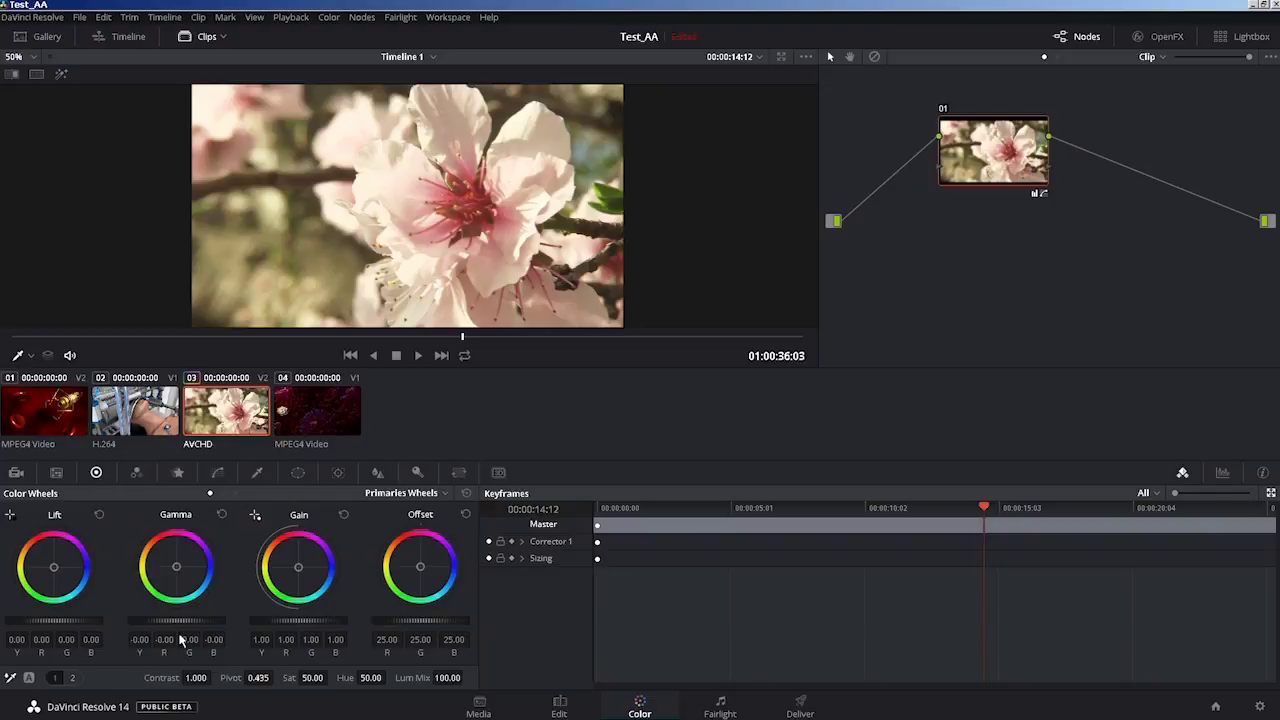
{"action": "left_click_drag", "start_coordinate": [180, 620], "coordinate": [170, 620]}
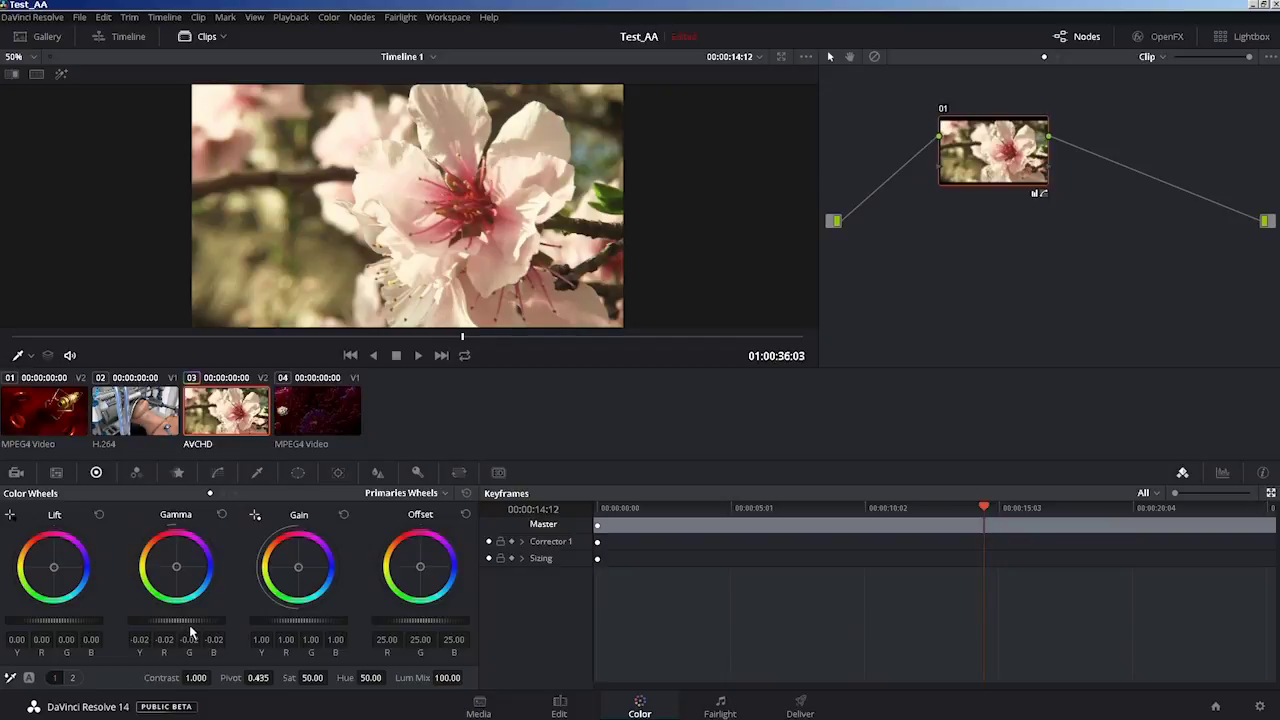
- On the Deliver page, set the render Format to QuickTime
{"action": "left_click", "coordinate": [795, 704]}
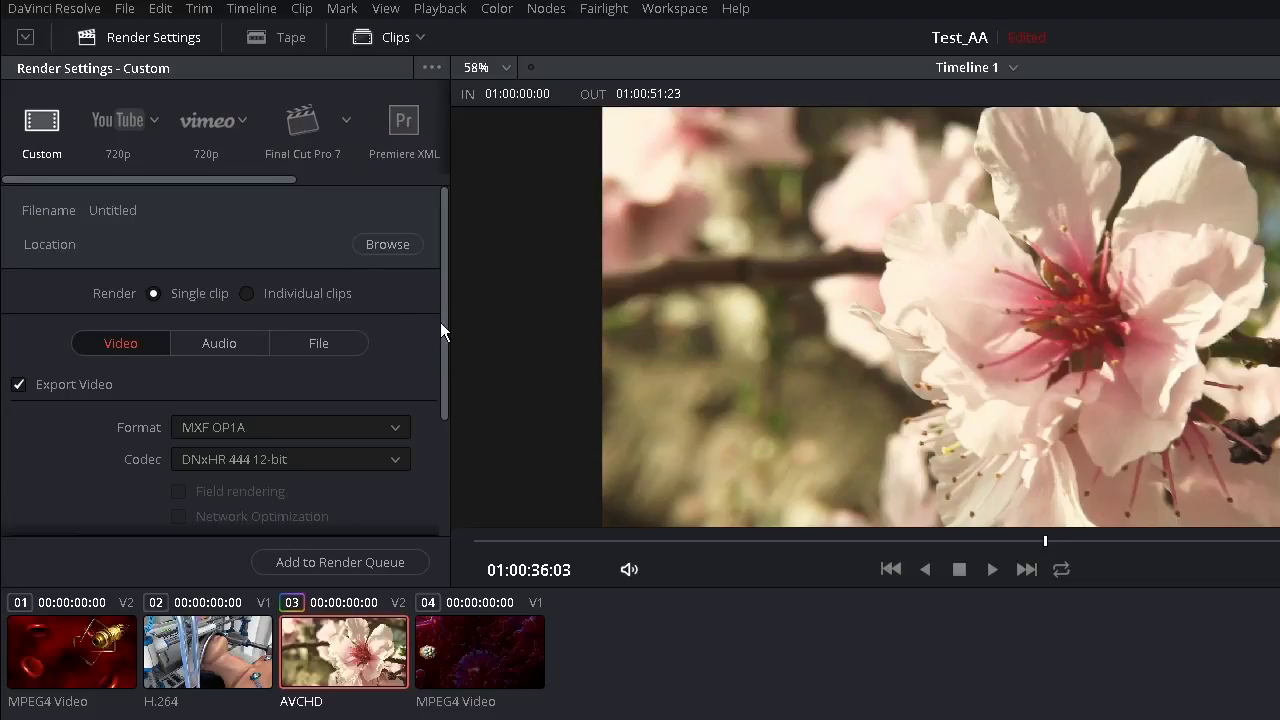
{"action": "left_click_drag", "start_coordinate": [441, 325], "coordinate": [431, 379]}
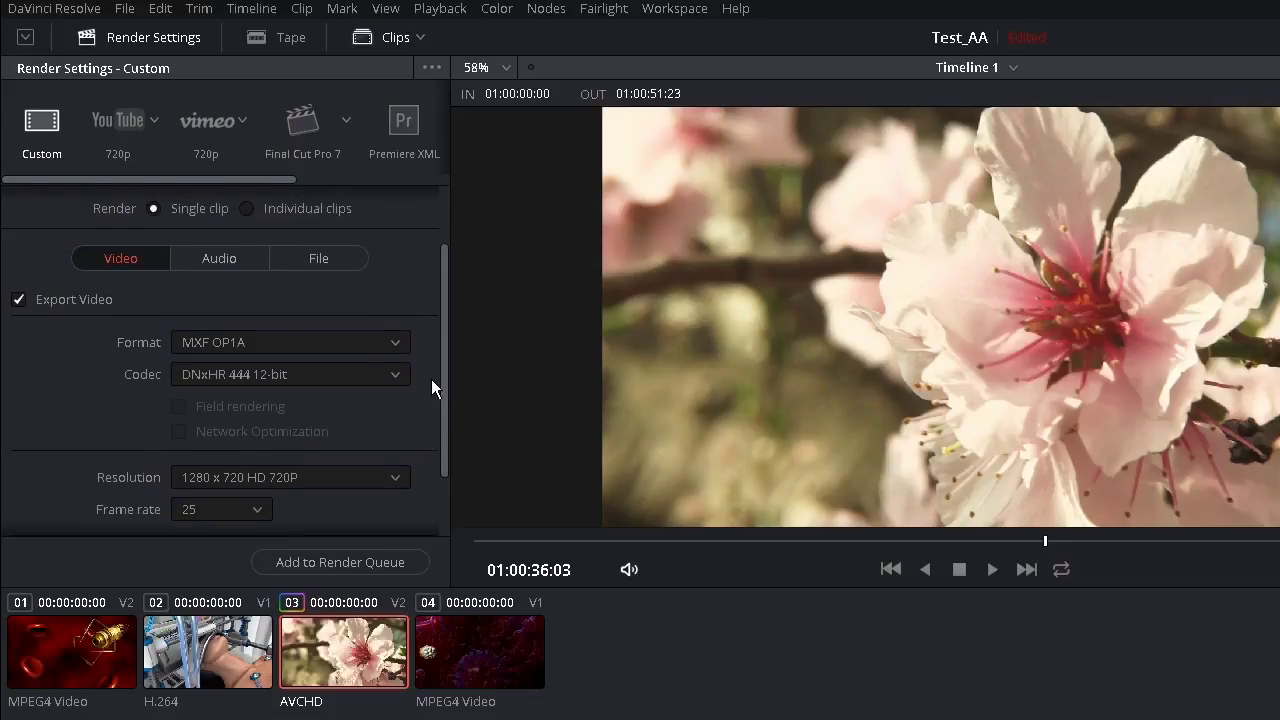
{"action": "left_click", "coordinate": [290, 345]}
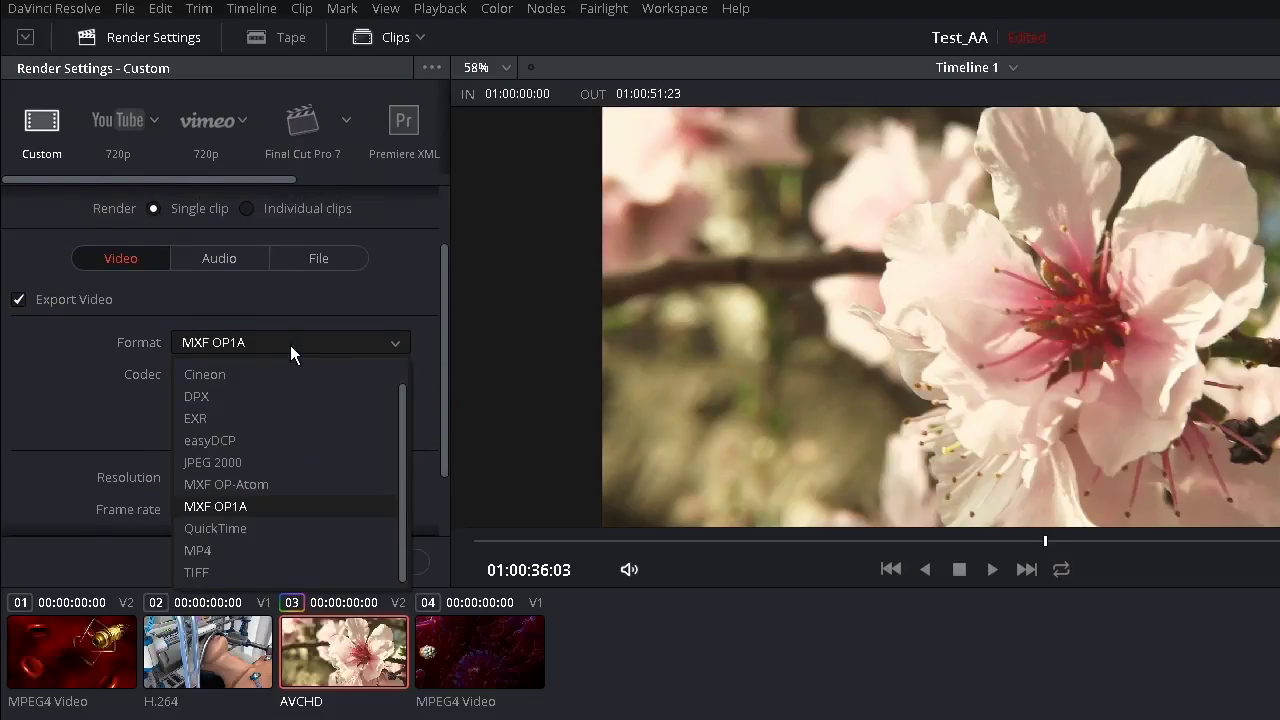
{"action": "left_click", "coordinate": [76, 398]}
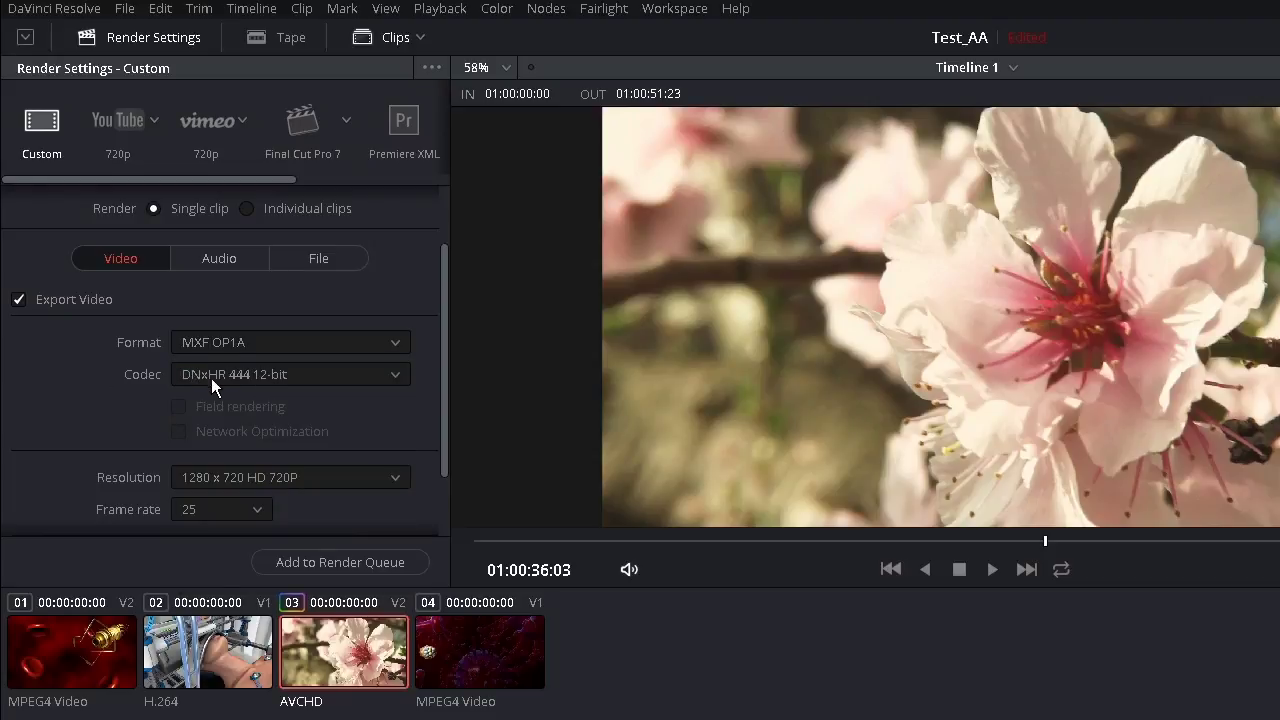
{"action": "left_click", "coordinate": [289, 351]}
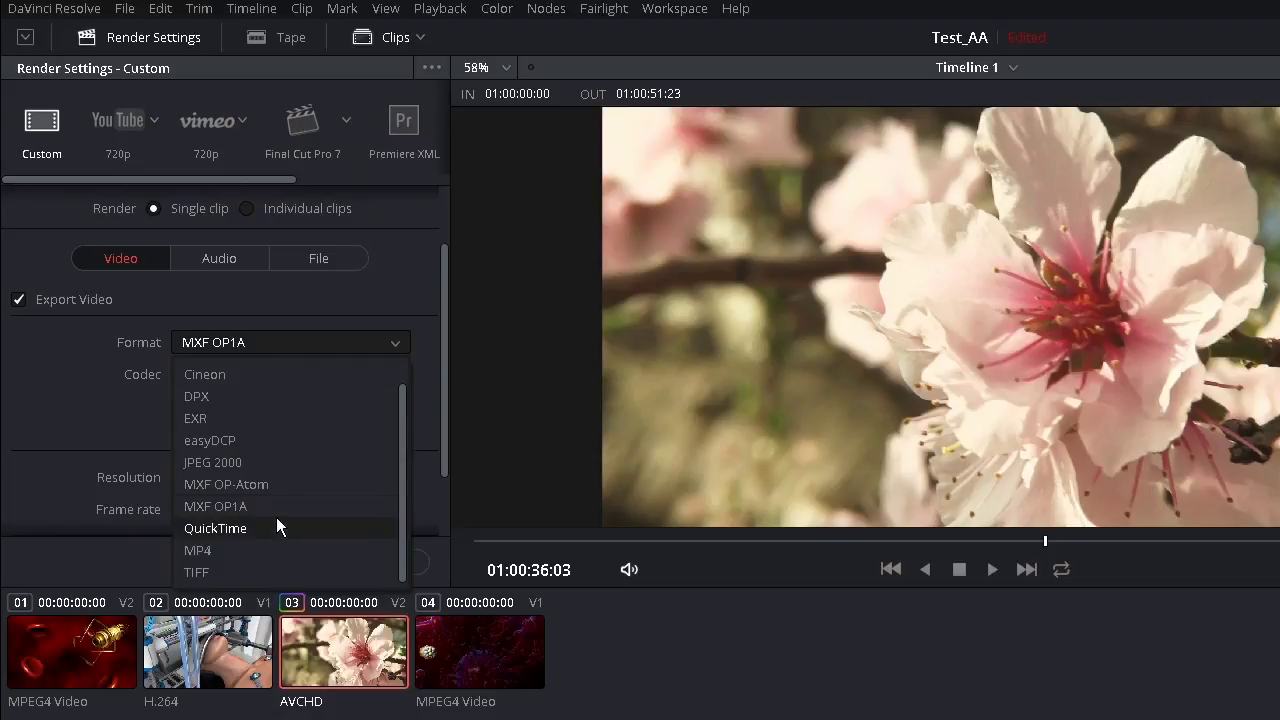
{"action": "left_click", "coordinate": [276, 524]}
- Set the video Codec to MPEG4 Video
{"action": "left_click", "coordinate": [308, 371]}
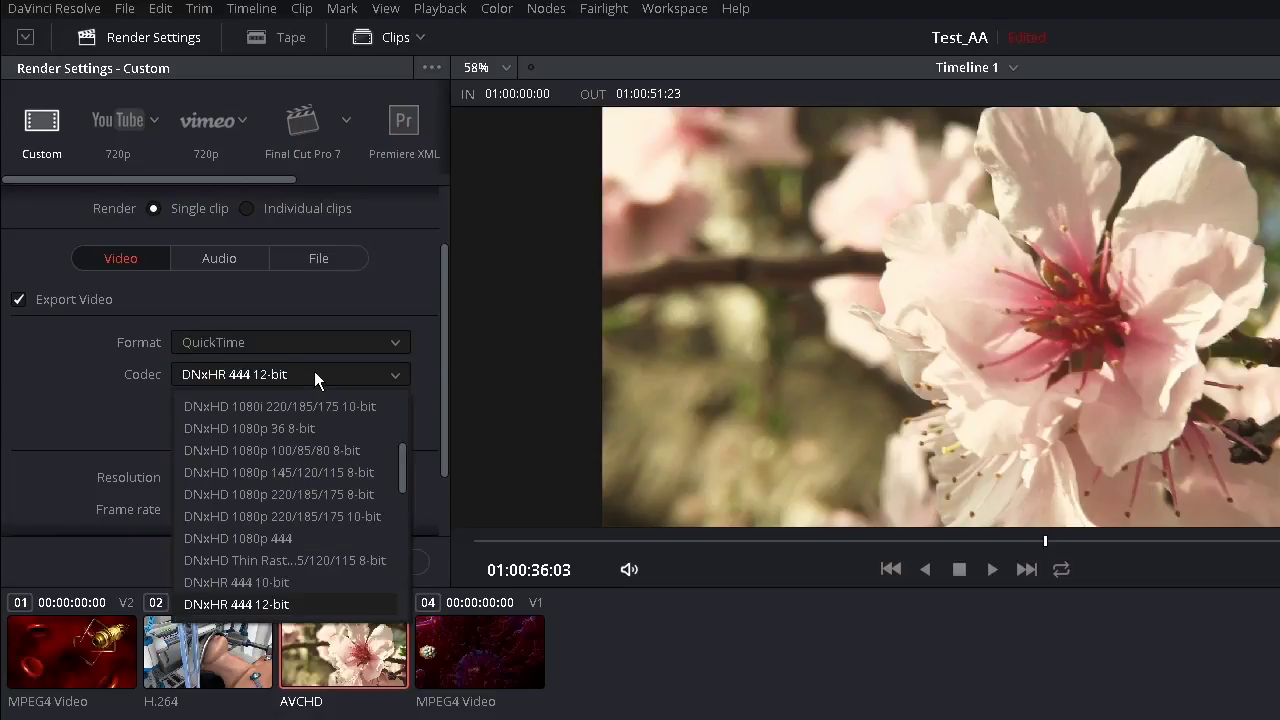
{"action": "left_click_drag", "start_coordinate": [407, 466], "coordinate": [401, 574]}
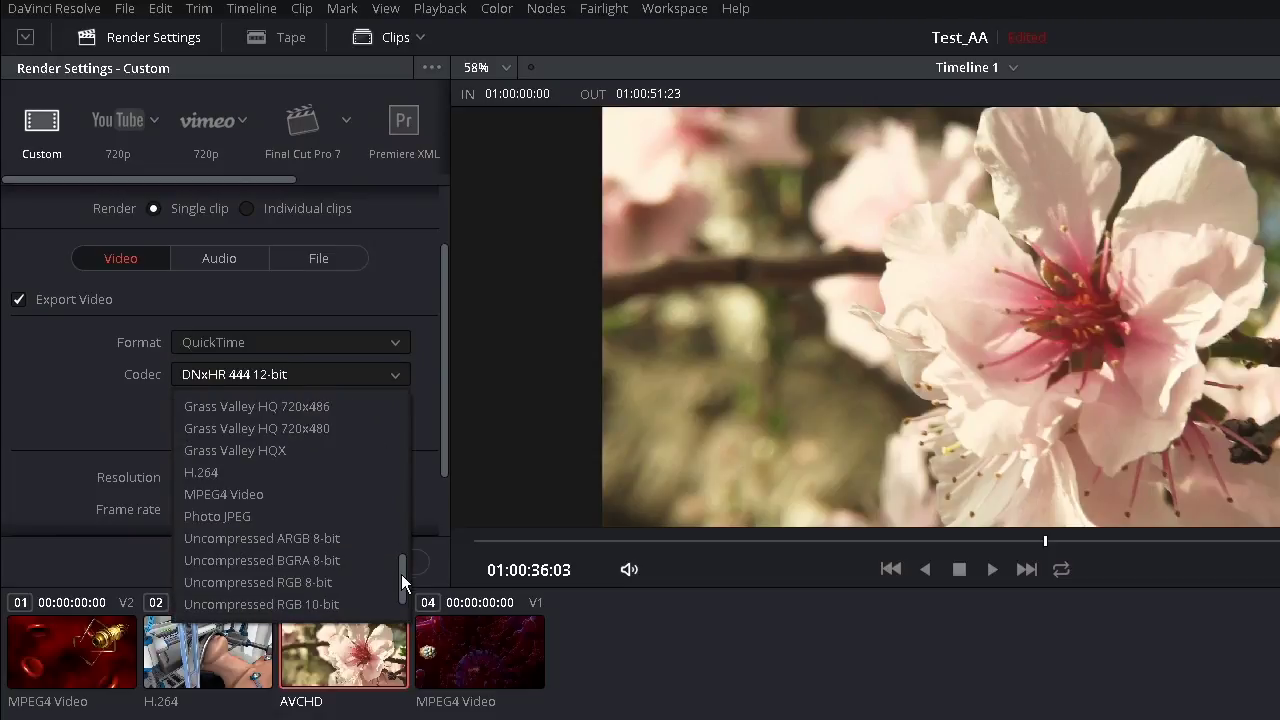
{"action": "left_click", "coordinate": [260, 496]}
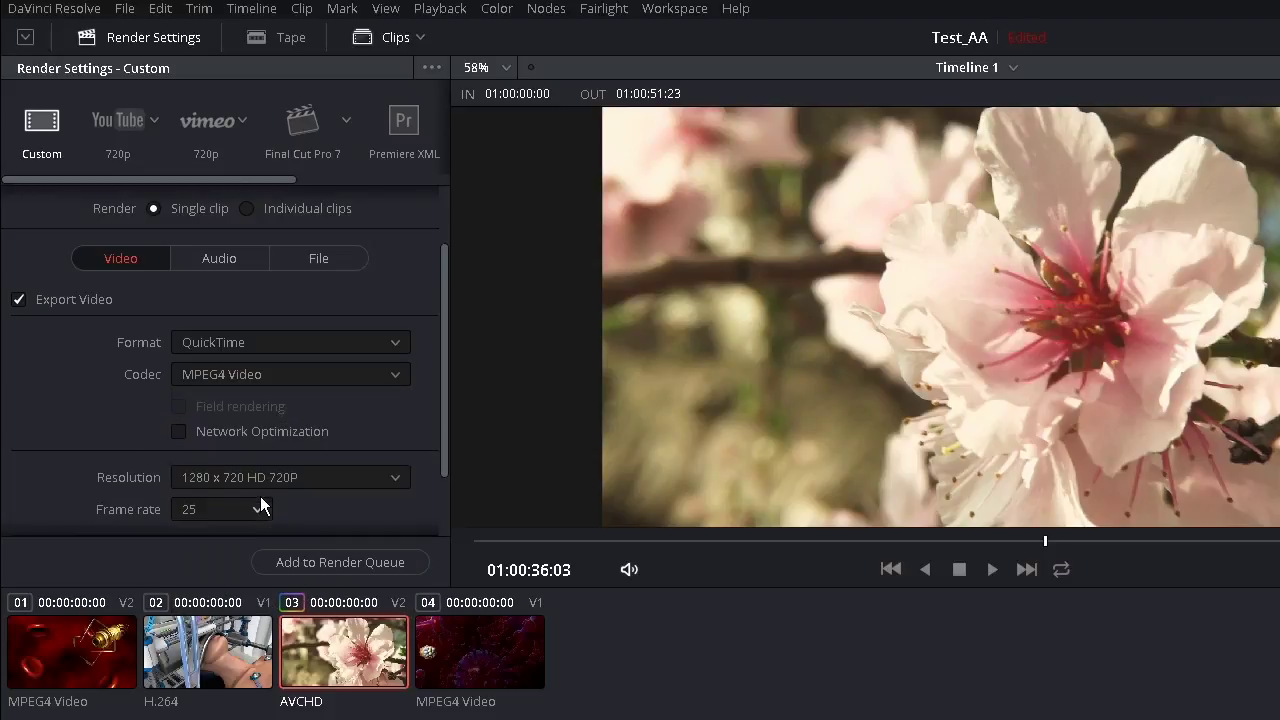
{"action": "left_click", "coordinate": [301, 380]}
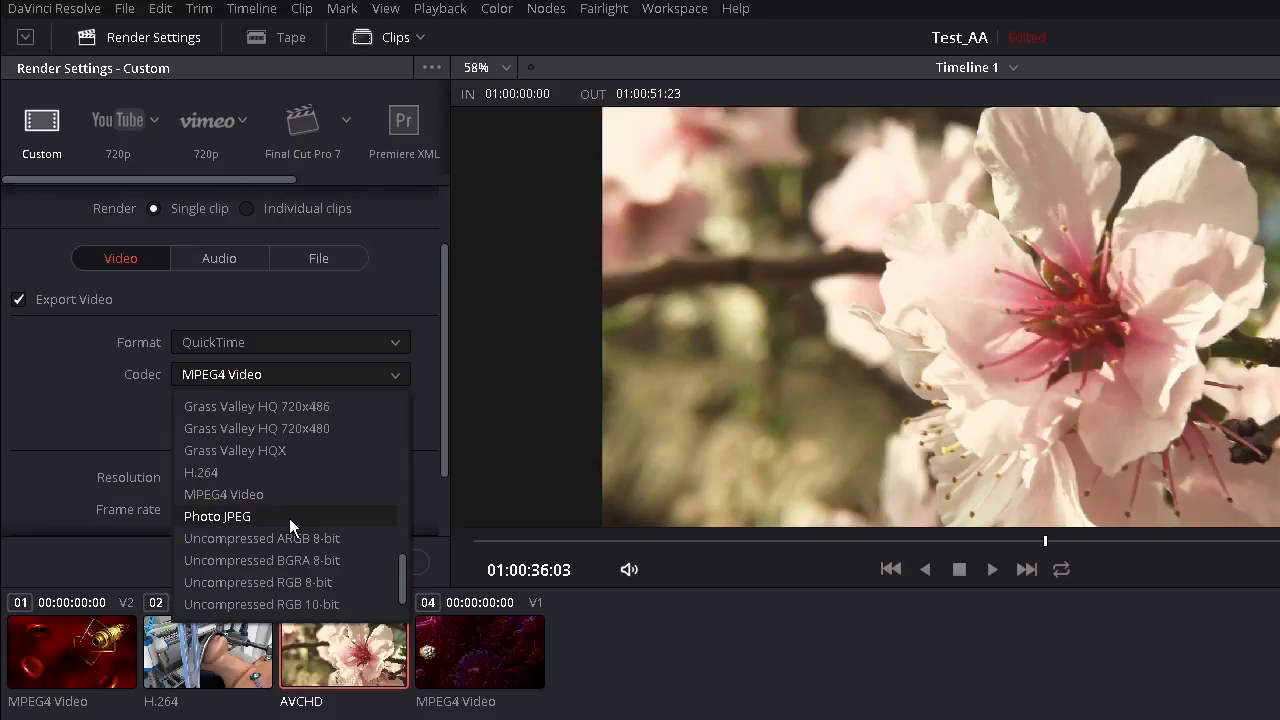
{"action": "left_click", "coordinate": [100, 442]}
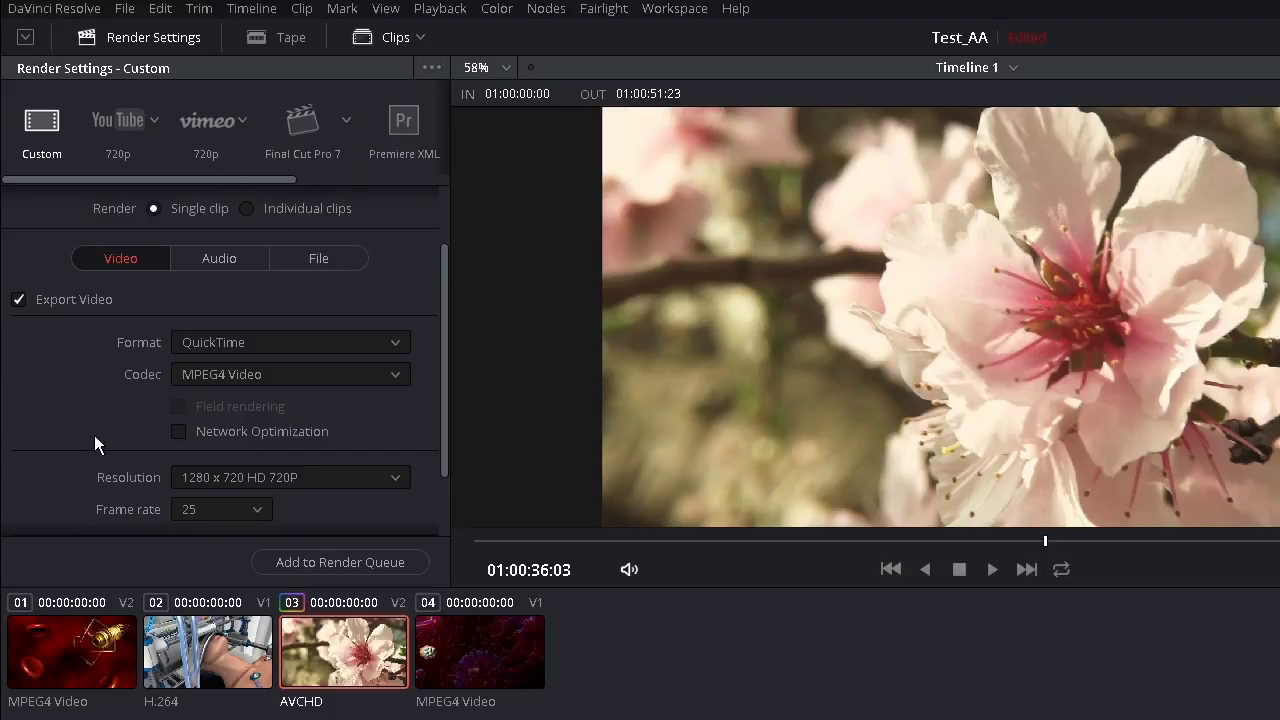
- View the Audio render settings, then apply the YouTube 720p and finally Vimeo 720p presets
{"action": "left_click", "coordinate": [215, 261]}
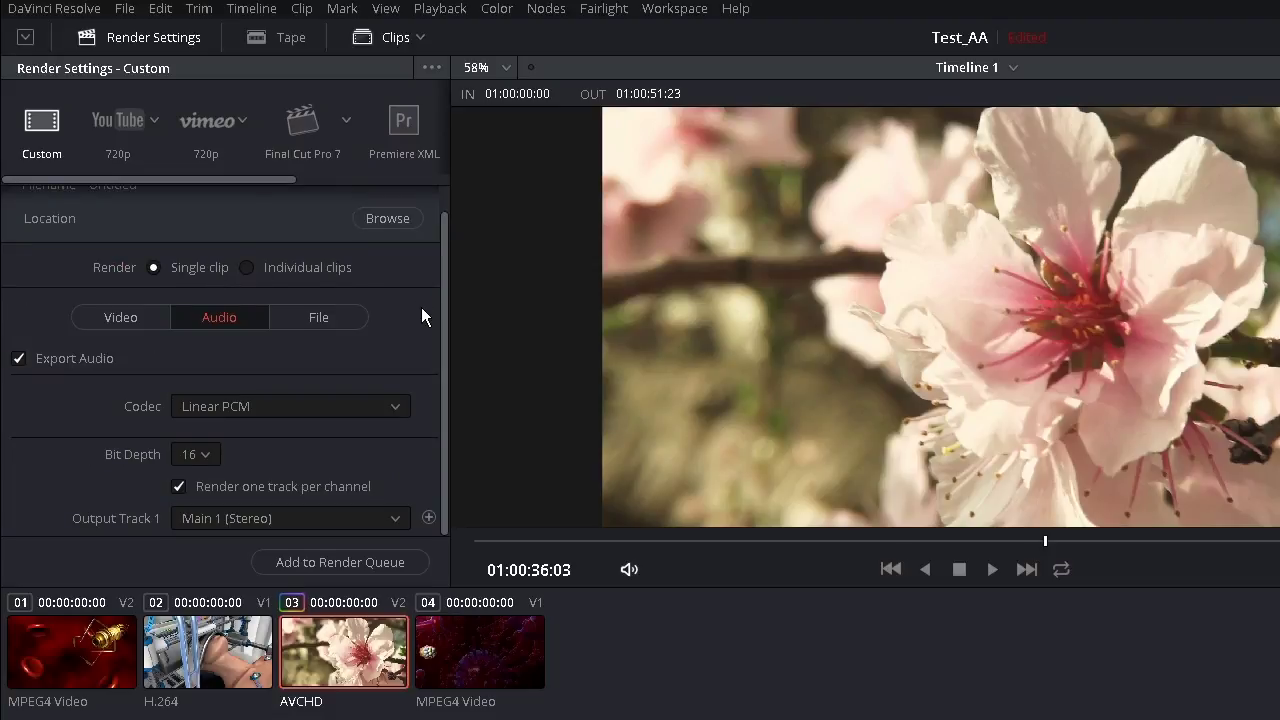
{"action": "left_click", "coordinate": [120, 138]}
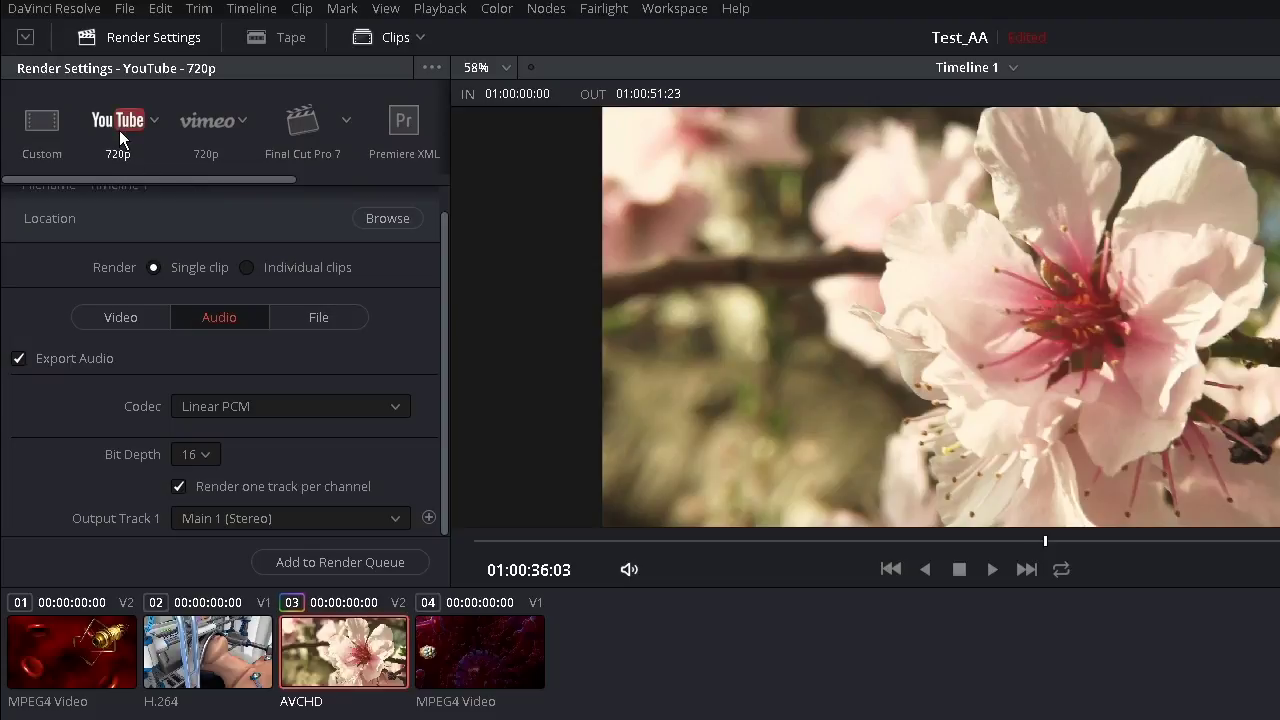
{"action": "left_click", "coordinate": [206, 128]}
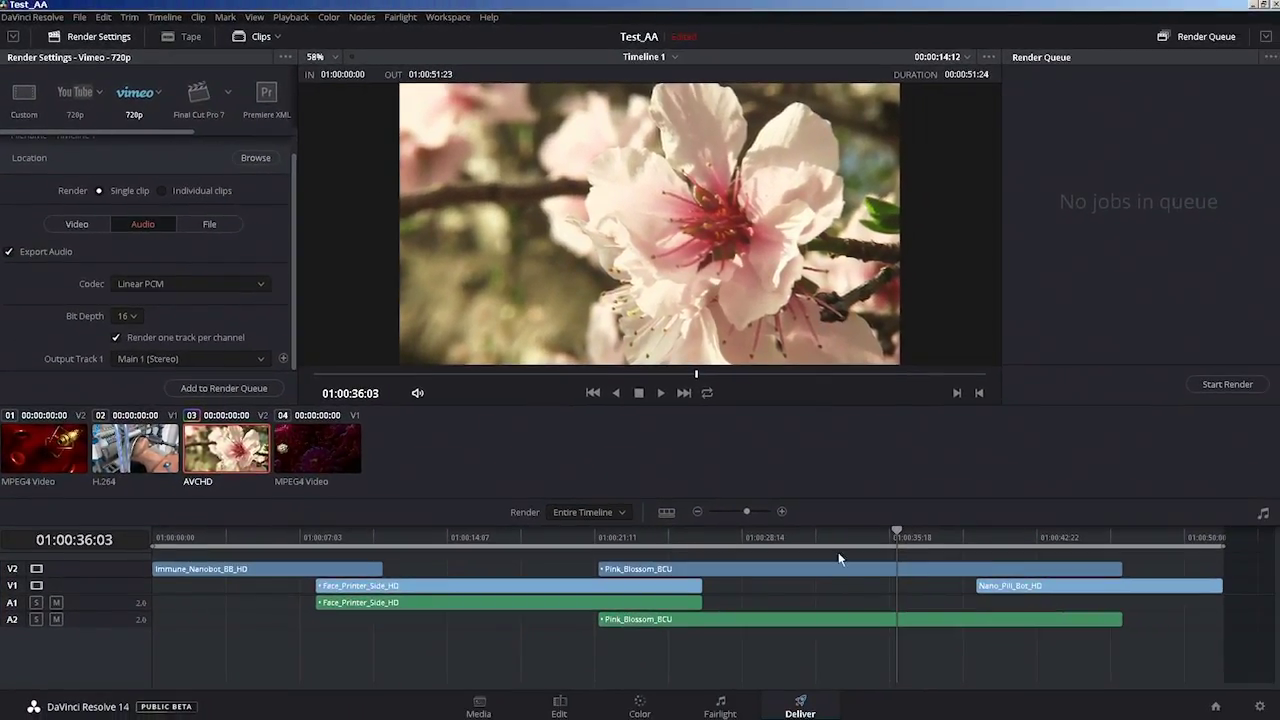
- Switch to the Fairlight page and move the playhead back to about 01:00:18:04 in the Face_Printer_Side_HD audio
{"action": "left_click", "coordinate": [720, 706]}
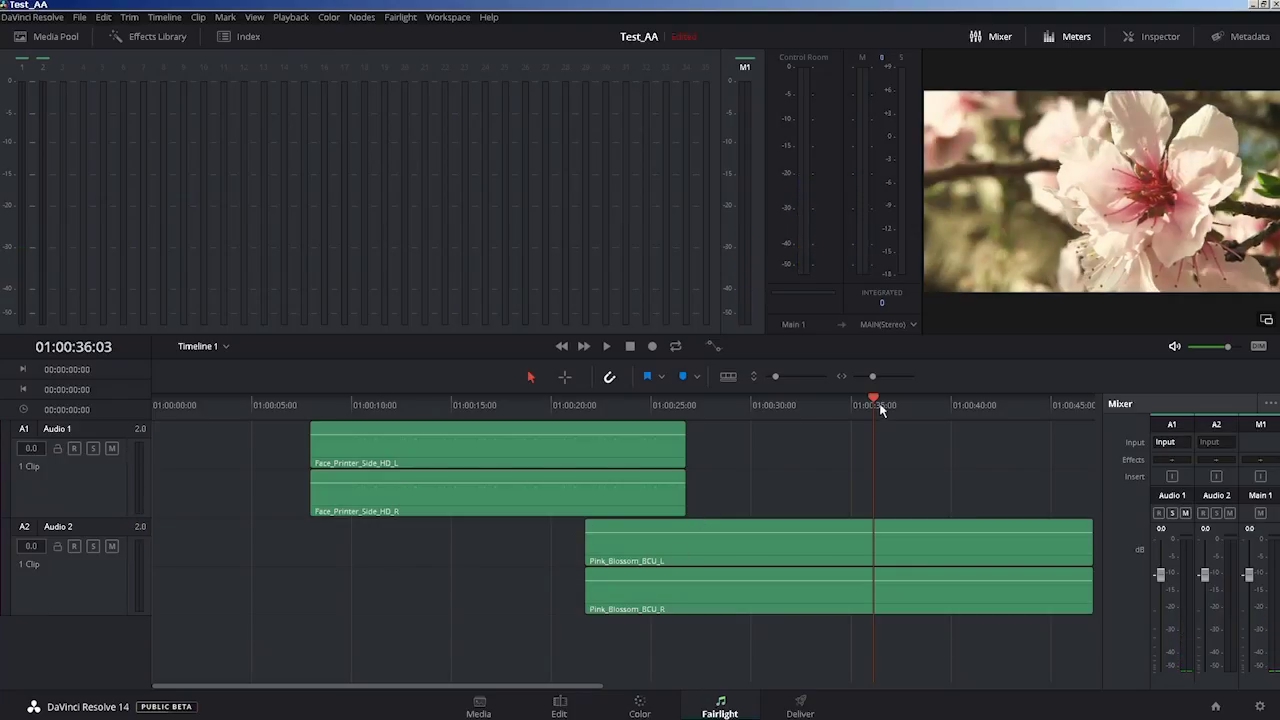
{"action": "left_click_drag", "start_coordinate": [880, 409], "coordinate": [515, 530]}
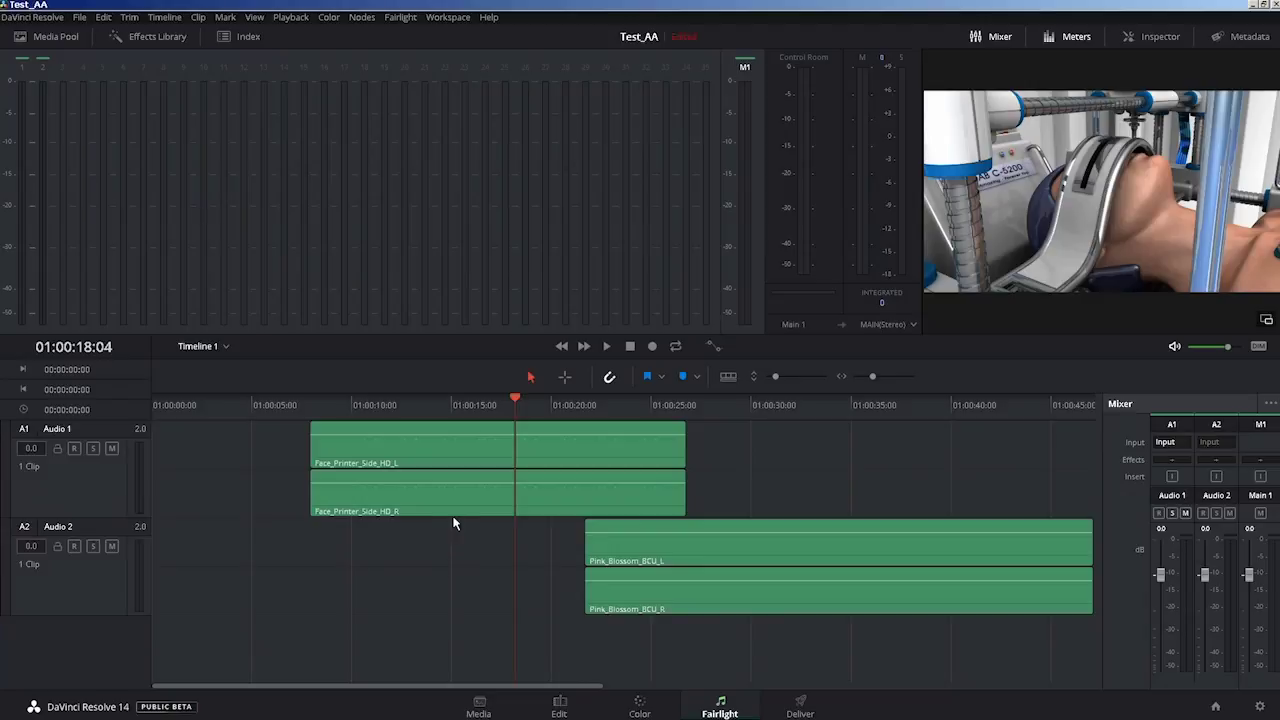
{"action": "mouse_move", "coordinate": [457, 515]}
- Return to the Edit page and show source and timeline viewers side by side, closing the Inspector
{"action": "left_click", "coordinate": [559, 705]}
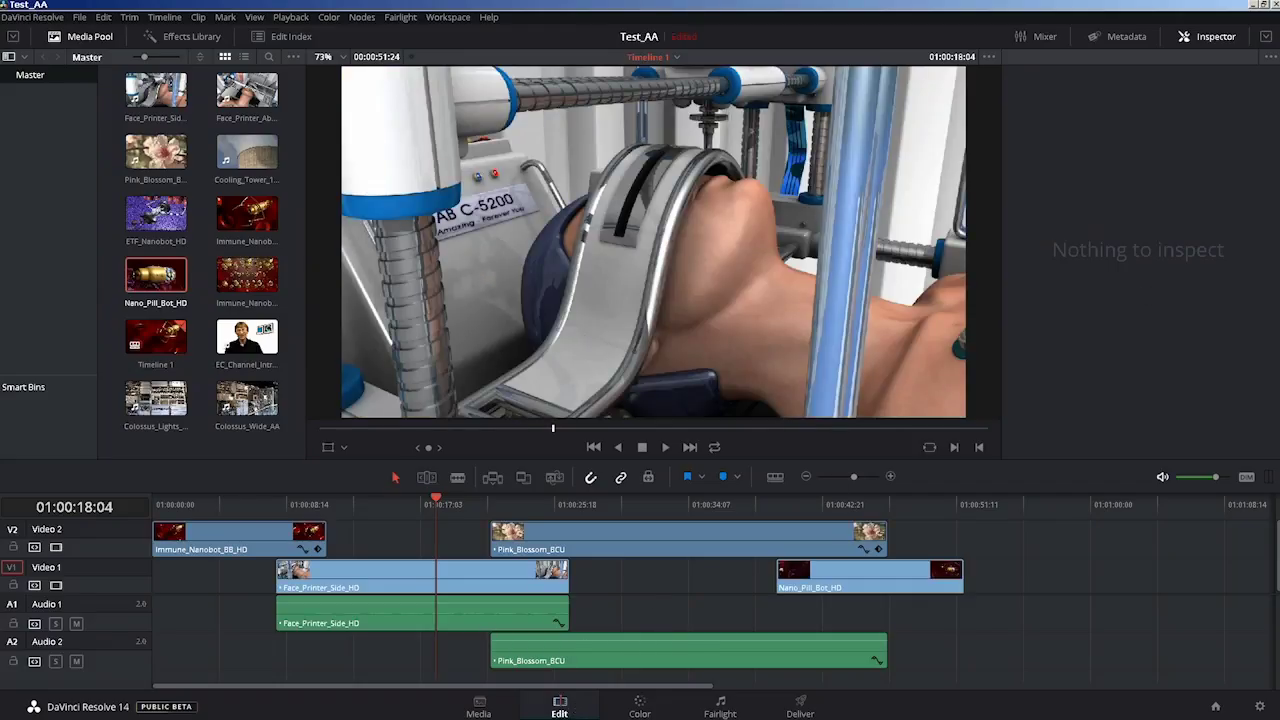
{"action": "left_click", "coordinate": [1208, 42]}
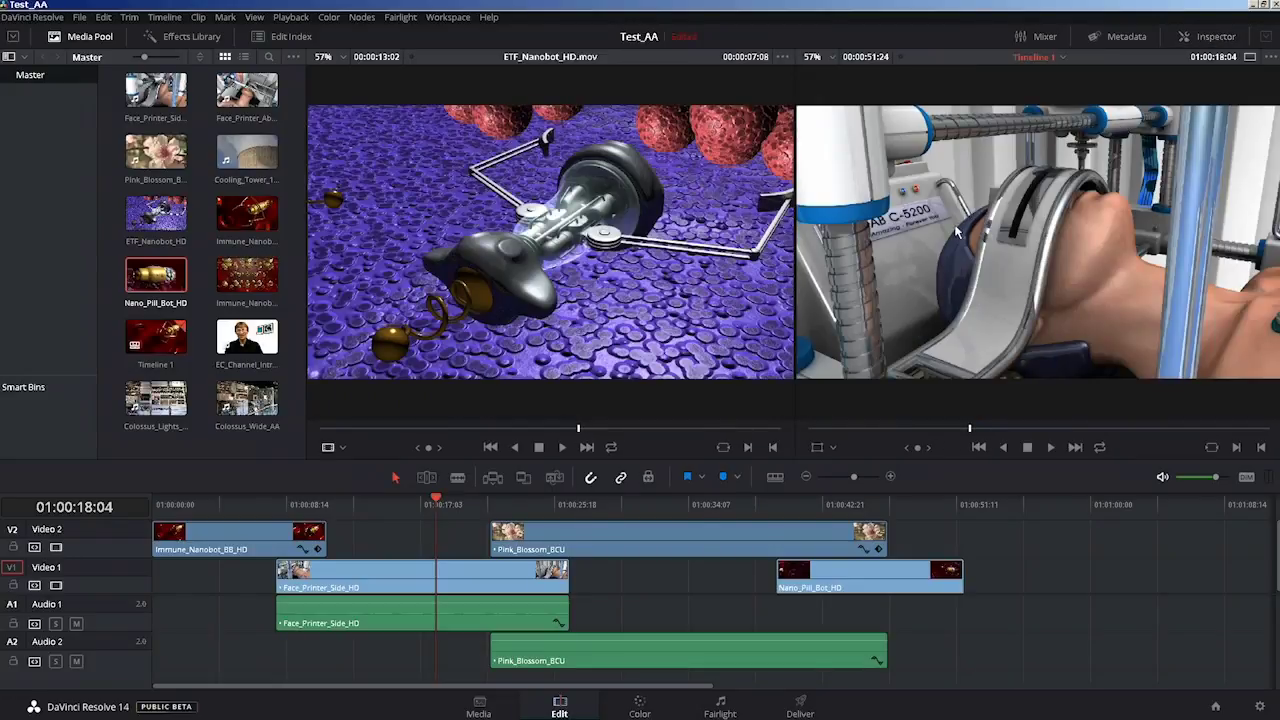